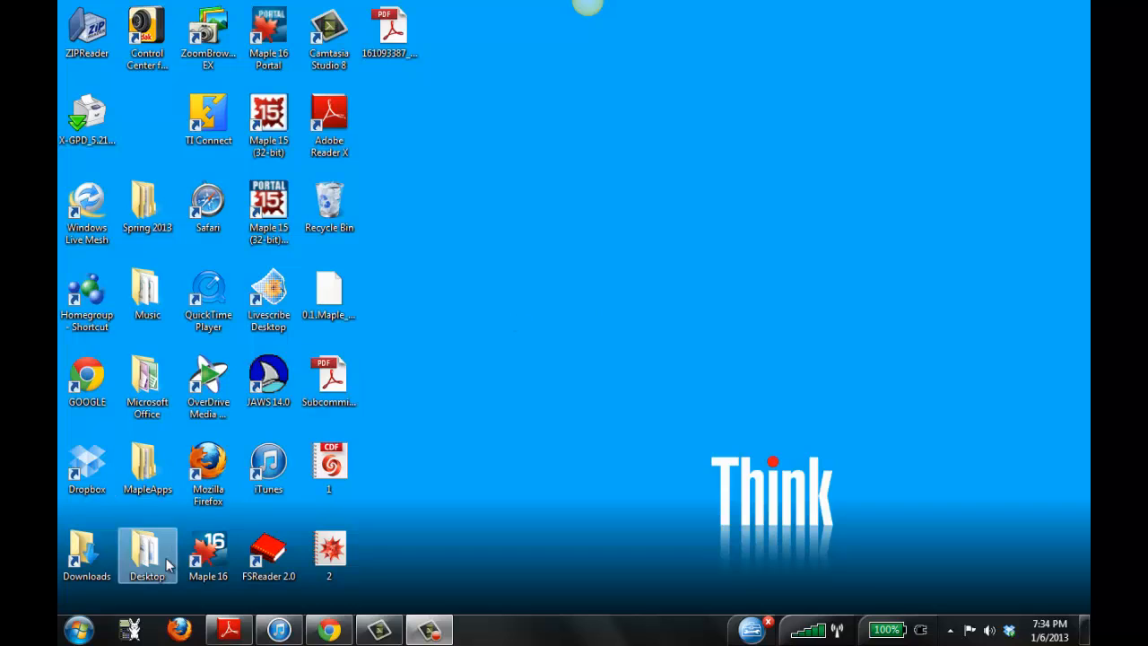
# - Launch Maple 16 and dismiss its Startup dialog and Quick Help list
pyautogui.doubleClick(215, 558)
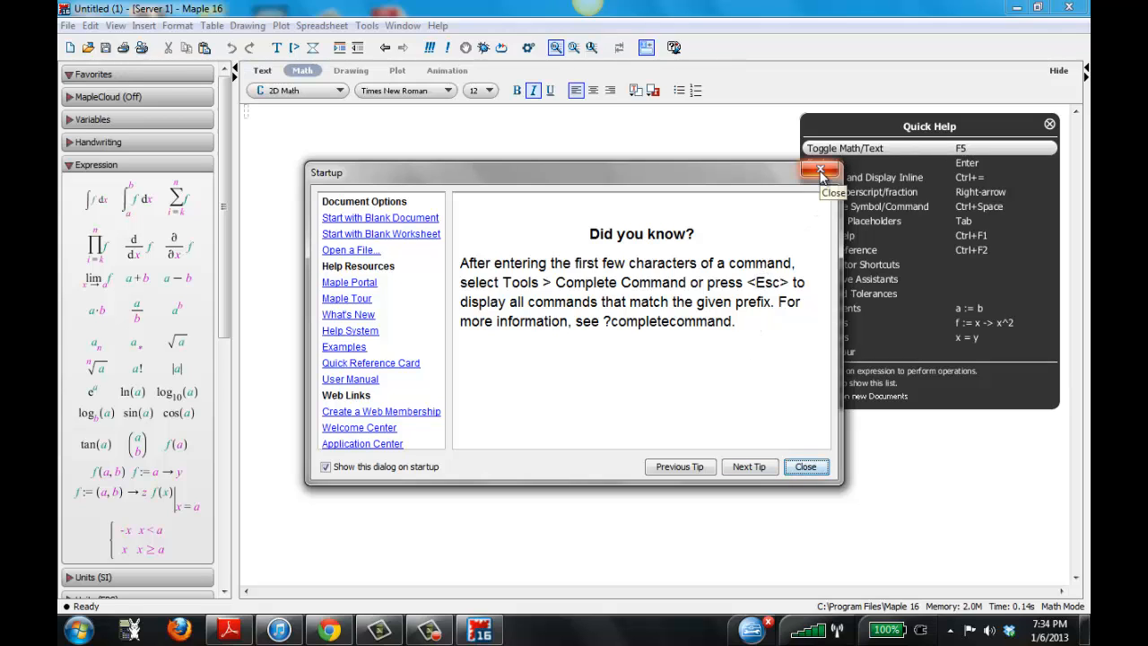
pyautogui.click(820, 171)
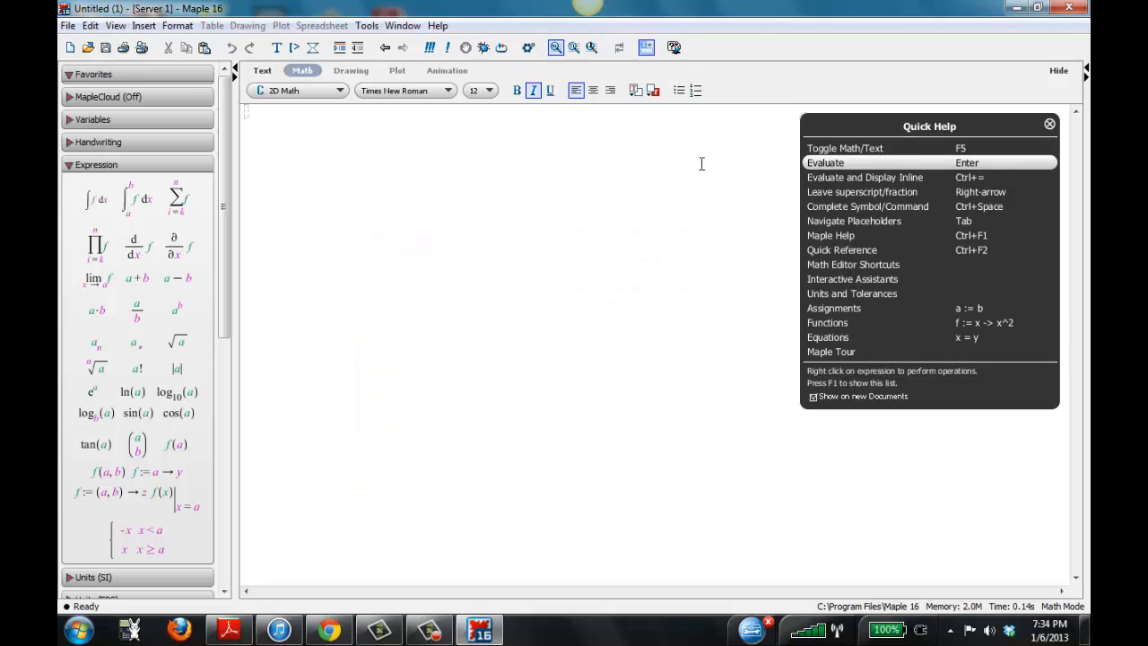
pyautogui.click(1051, 126)
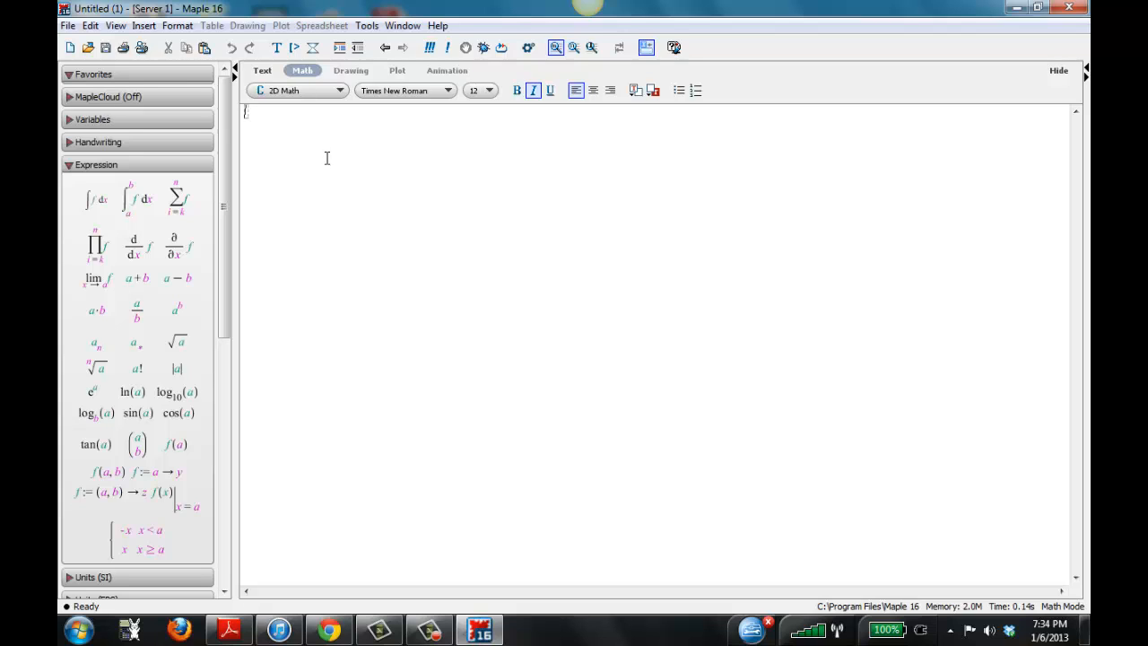
# - Add the text heading "Example" at the start of the document and evaluate 3 + 15 as math below it
pyautogui.click(263, 72)
pyautogui.write('Example')
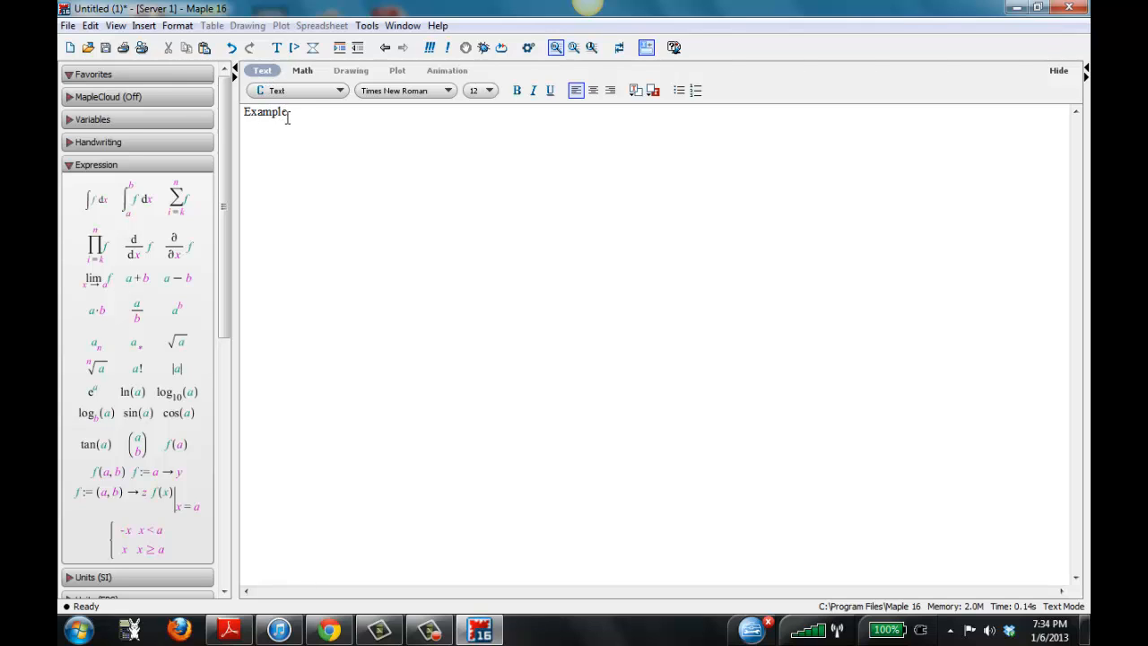
pyautogui.press('Return')
pyautogui.click(306, 72)
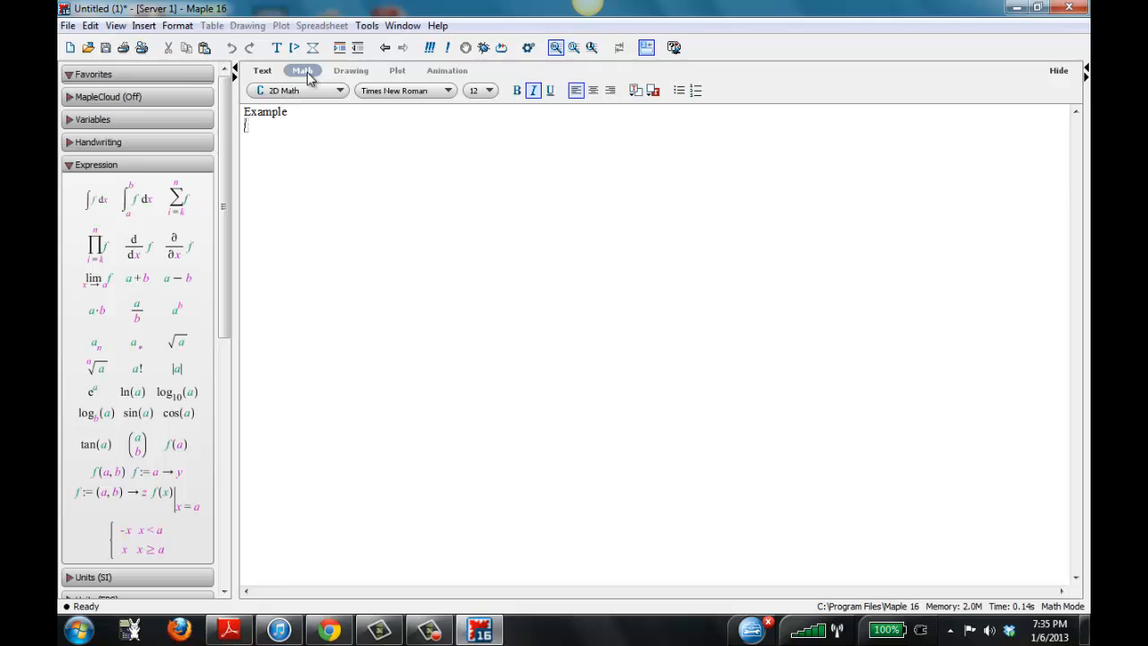
pyautogui.write('3 + 15')
pyautogui.press('Return')
# - Evaluate 3 + 15 with its result displayed inline, and add a blank line plus a new input line below it
pyautogui.click(280, 125)
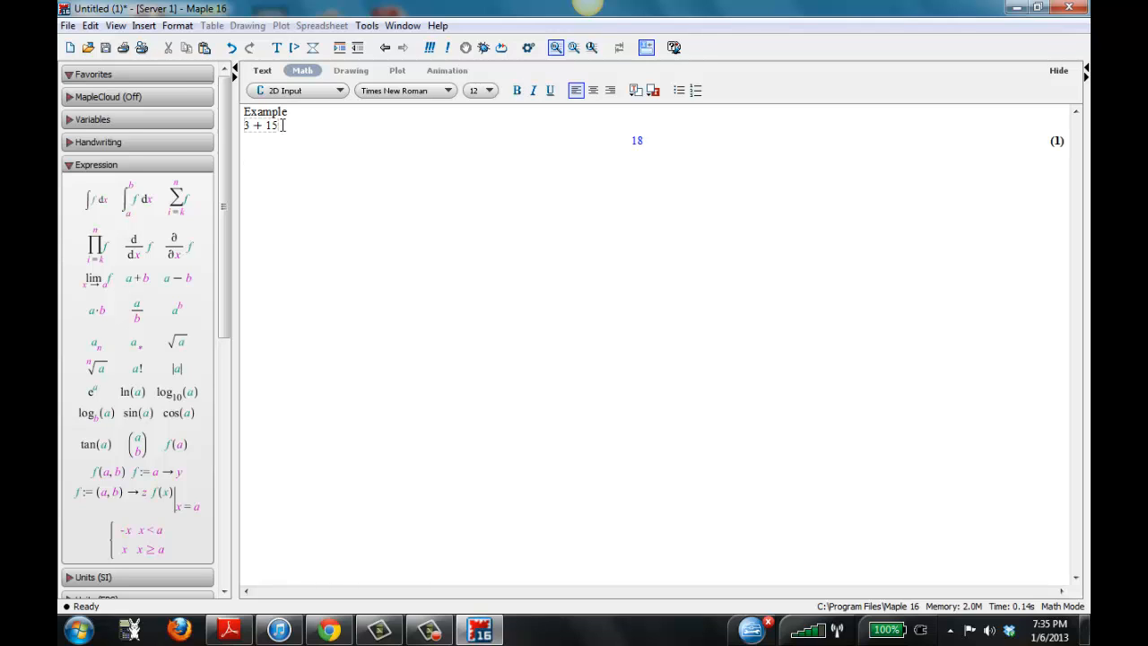
pyautogui.hotkey('ctrl', '=')
pyautogui.click(324, 122)
pyautogui.press('Return')
pyautogui.press('Return')
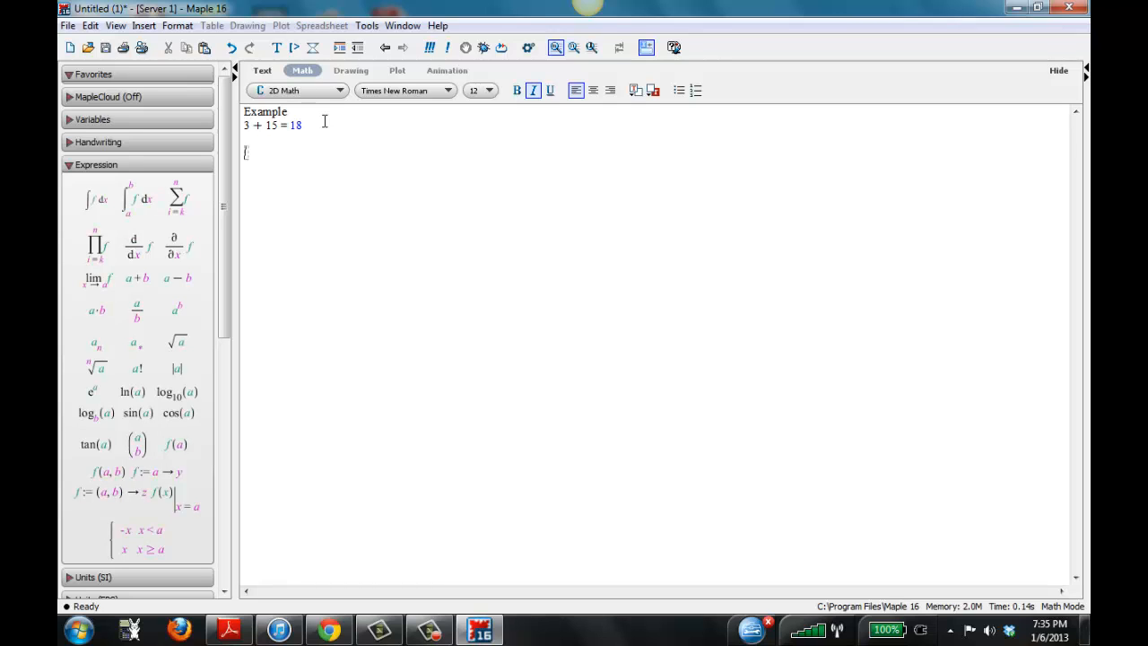
# - Add a second text heading "Example" and evaluate 56! as math below it
pyautogui.click(261, 70)
pyautogui.write('Ex')
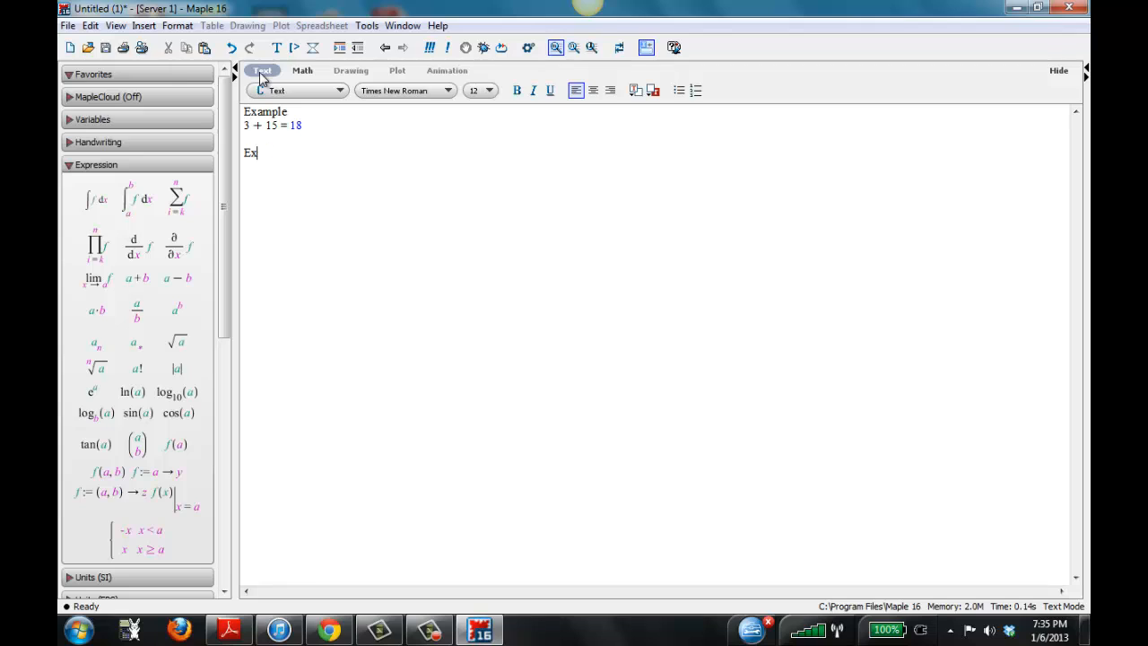
pyautogui.write('ample')
pyautogui.press('Return')
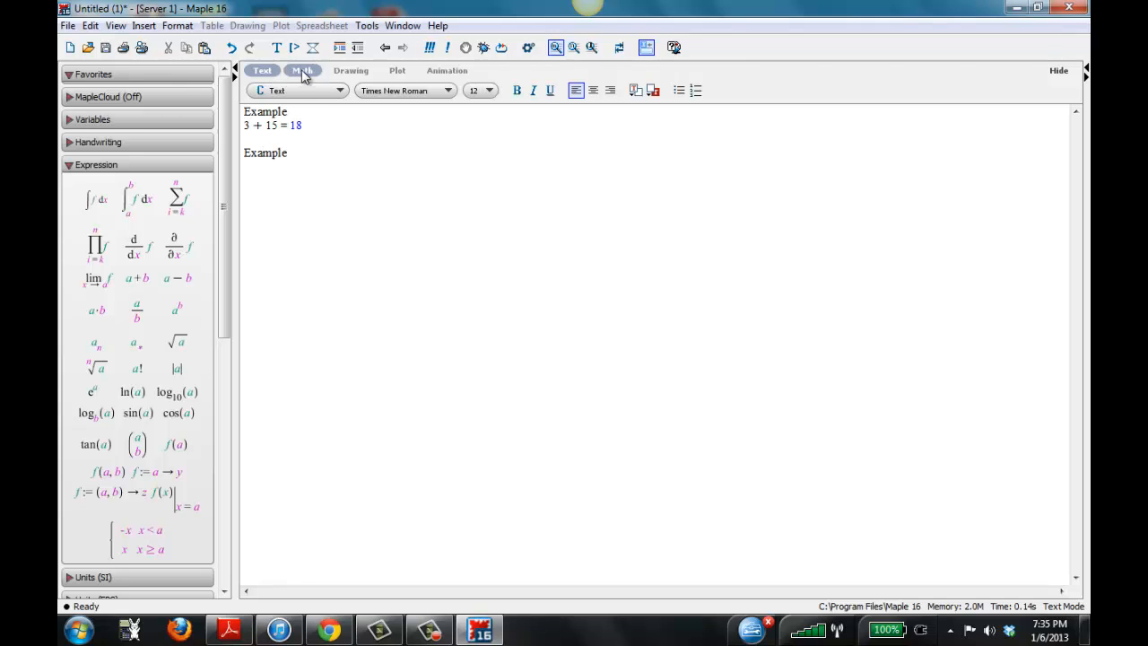
pyautogui.click(303, 76)
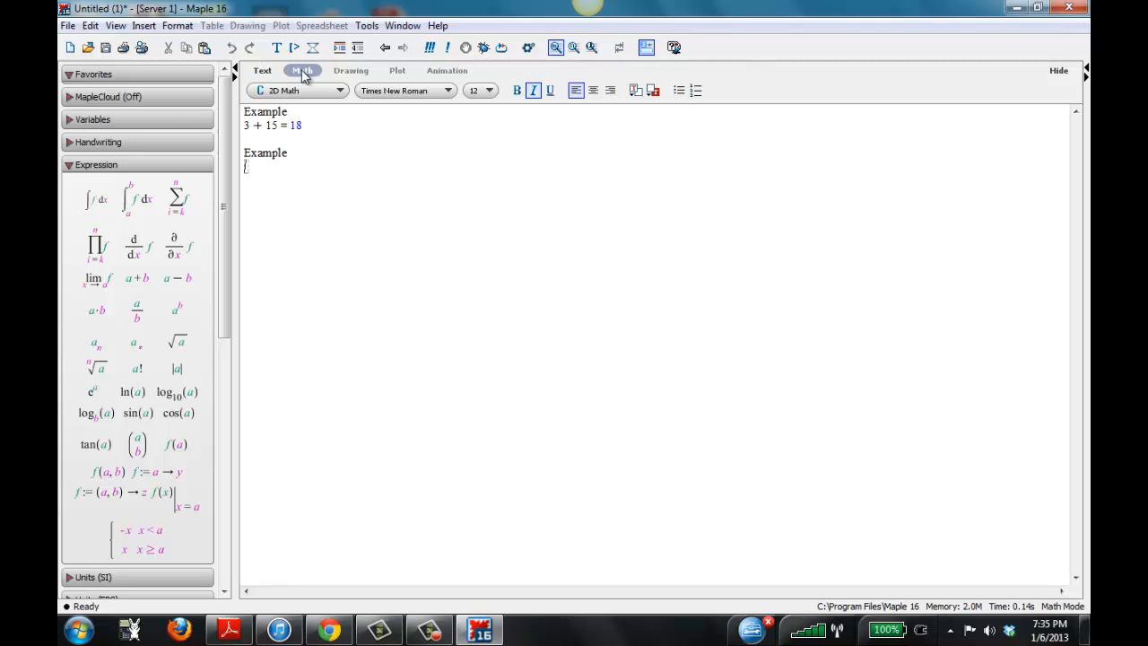
pyautogui.write('56!')
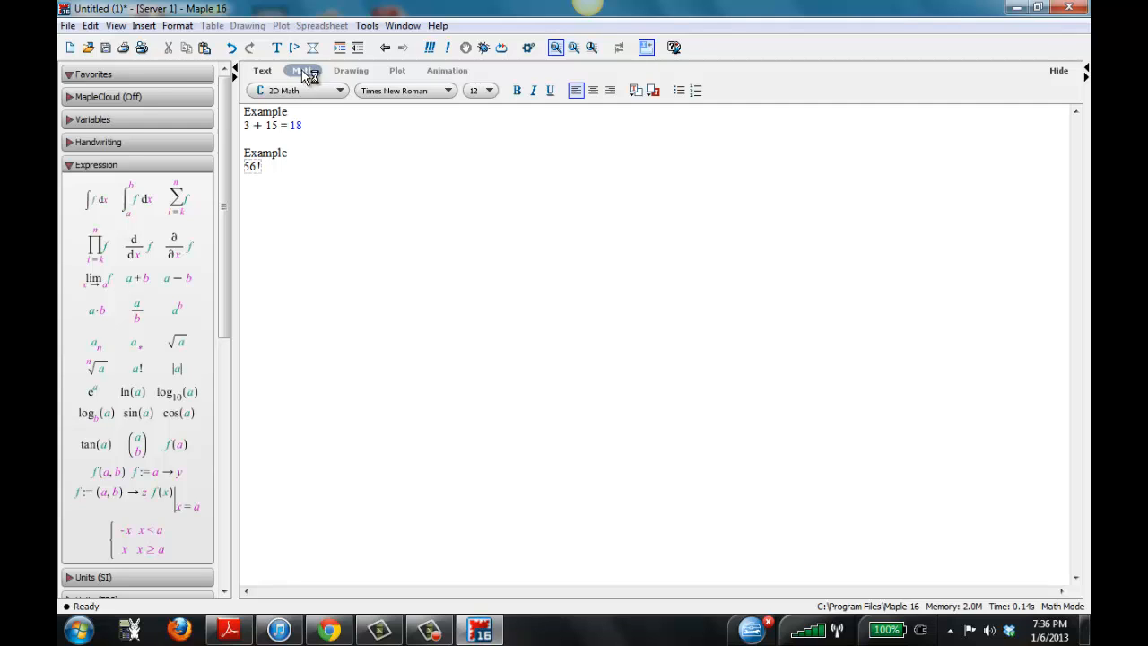
pyautogui.press('Return')
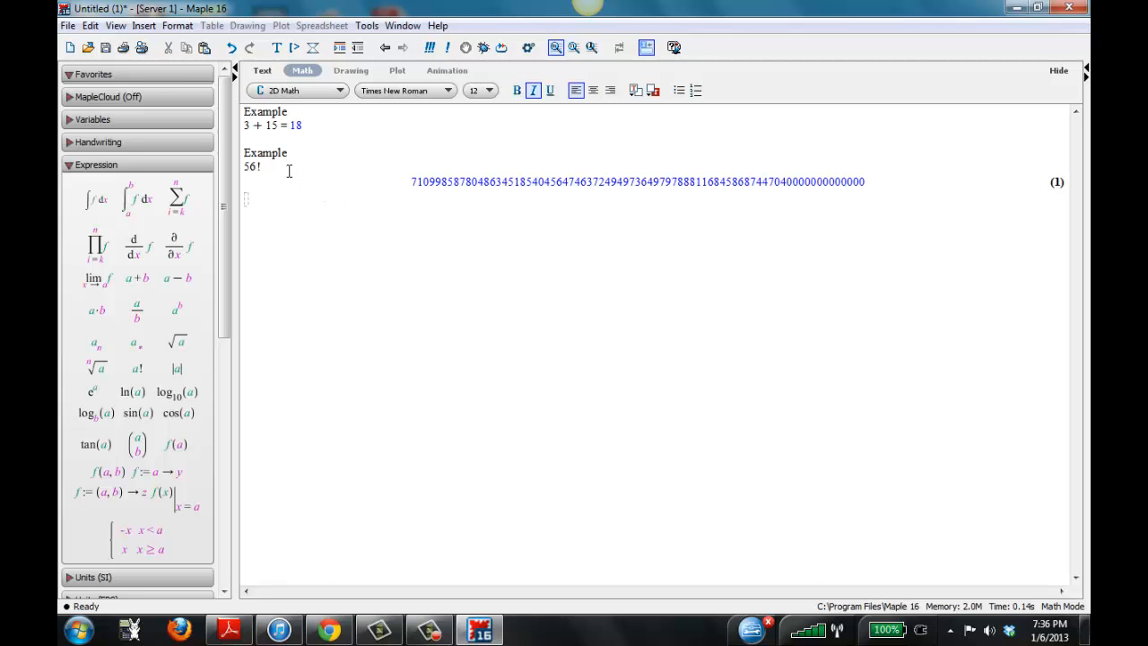
# - Suppress the output of 56! with a trailing colon, and restore it by removing the colon and re-evaluating
pyautogui.click(289, 170)
pyautogui.write(':')
pyautogui.press('Return')
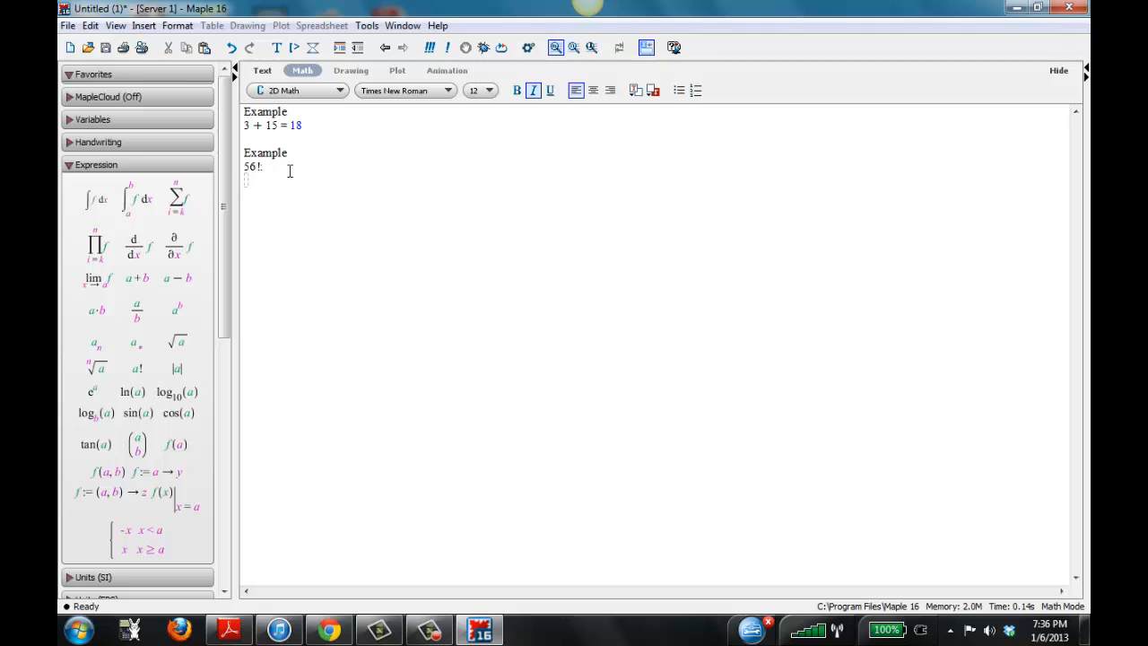
pyautogui.click(291, 171)
pyautogui.press('BackSpace')
pyautogui.press('Return')
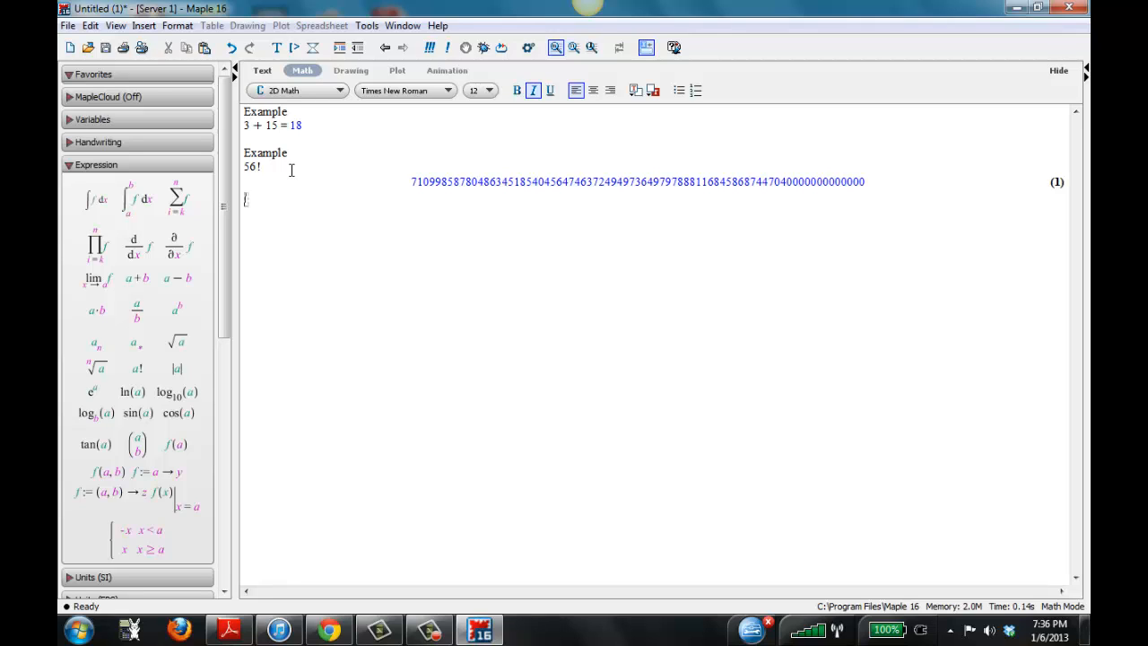
# - End the 56! expression with a colon and re-evaluate it to hide its output
pyautogui.click(290, 170)
pyautogui.write(':')
pyautogui.press('Return')
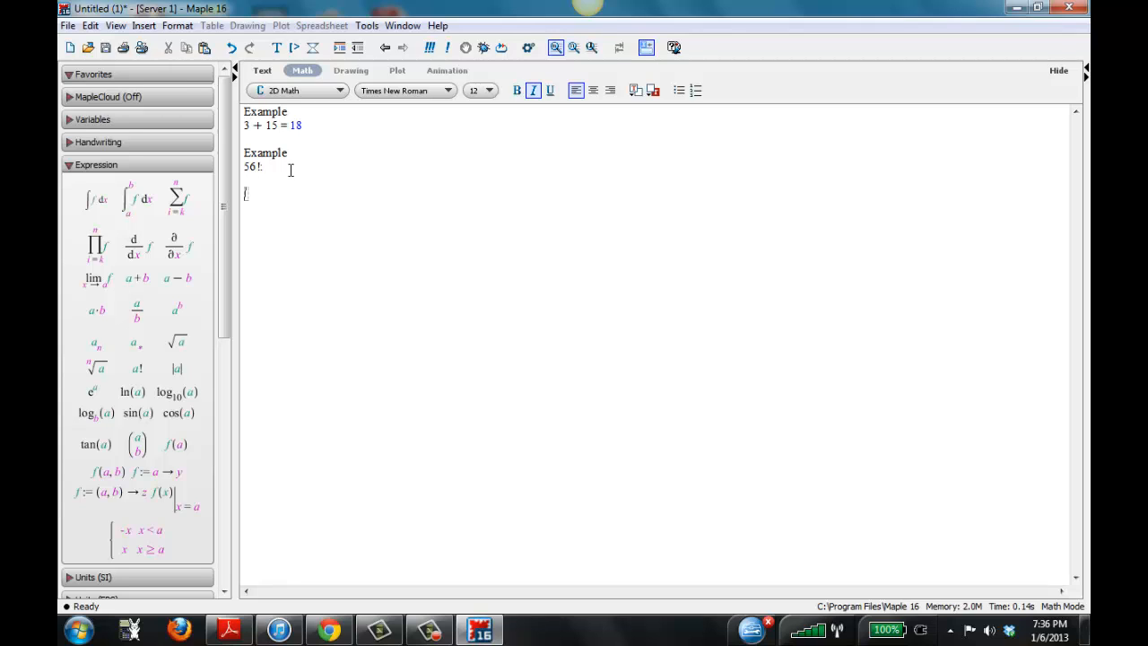
# - Add a third text heading "Example" below 56! and start a math-mode line under it
pyautogui.click(262, 78)
pyautogui.write('Example')
pyautogui.press('Return')
pyautogui.click(303, 76)
# - Enter the difference of fractions 5/1267 - 1/32 under the third heading and evaluate it
pyautogui.write('5/1267')
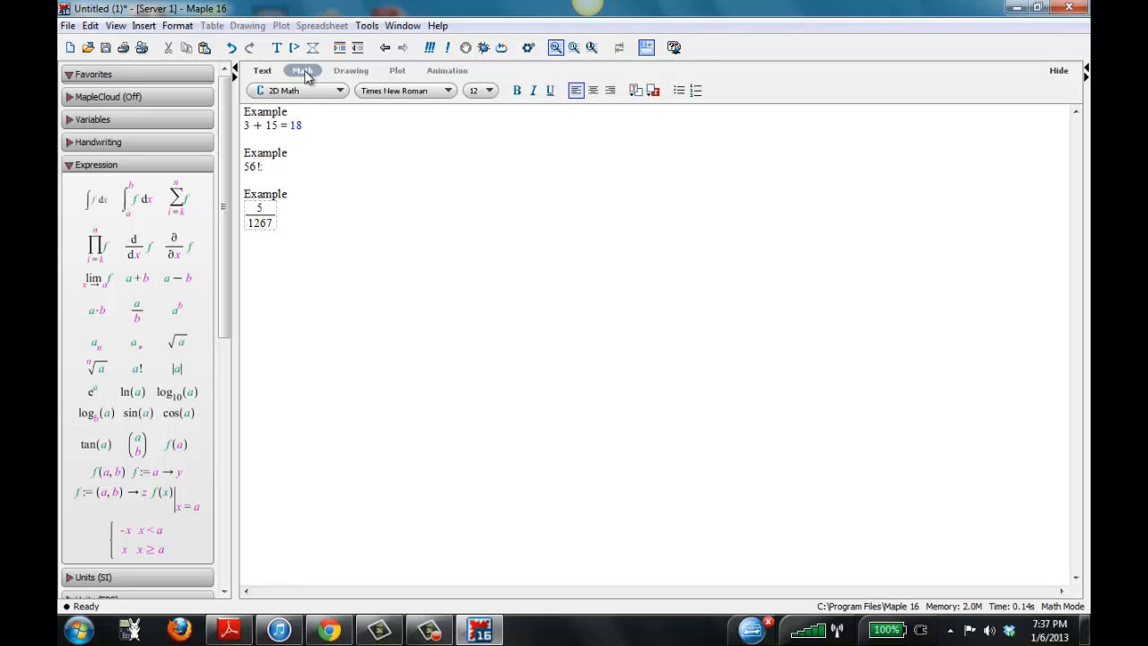
pyautogui.write('-')
pyautogui.write('1')
pyautogui.write('/32')
pyautogui.press('Return')
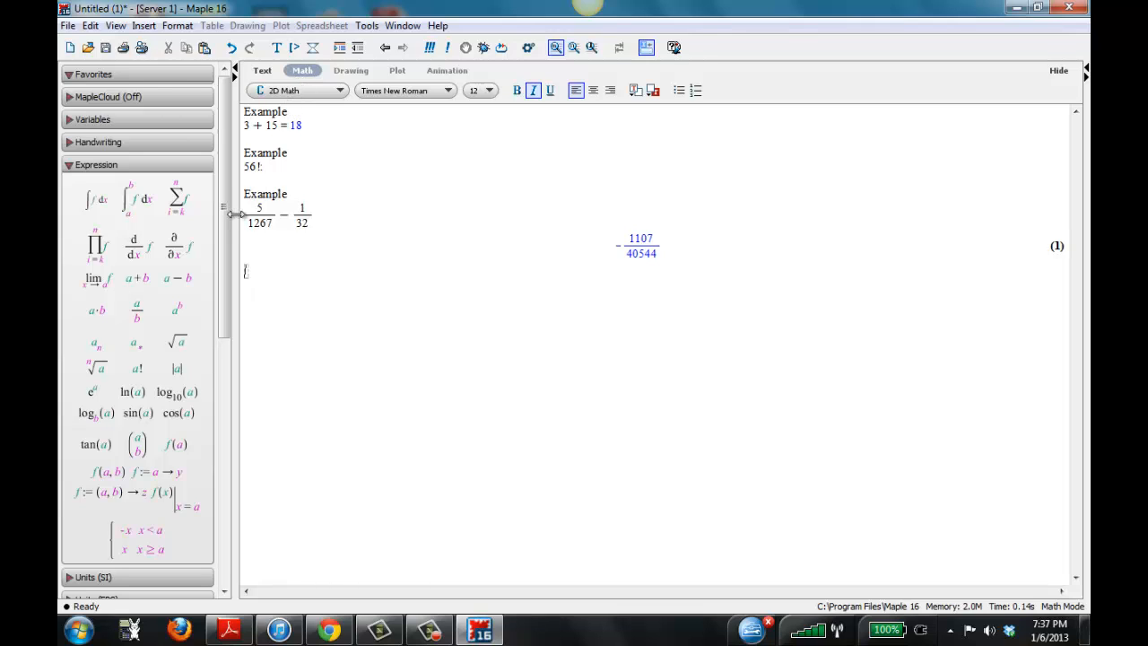
pyautogui.click(248, 216)
pyautogui.write('evalf')
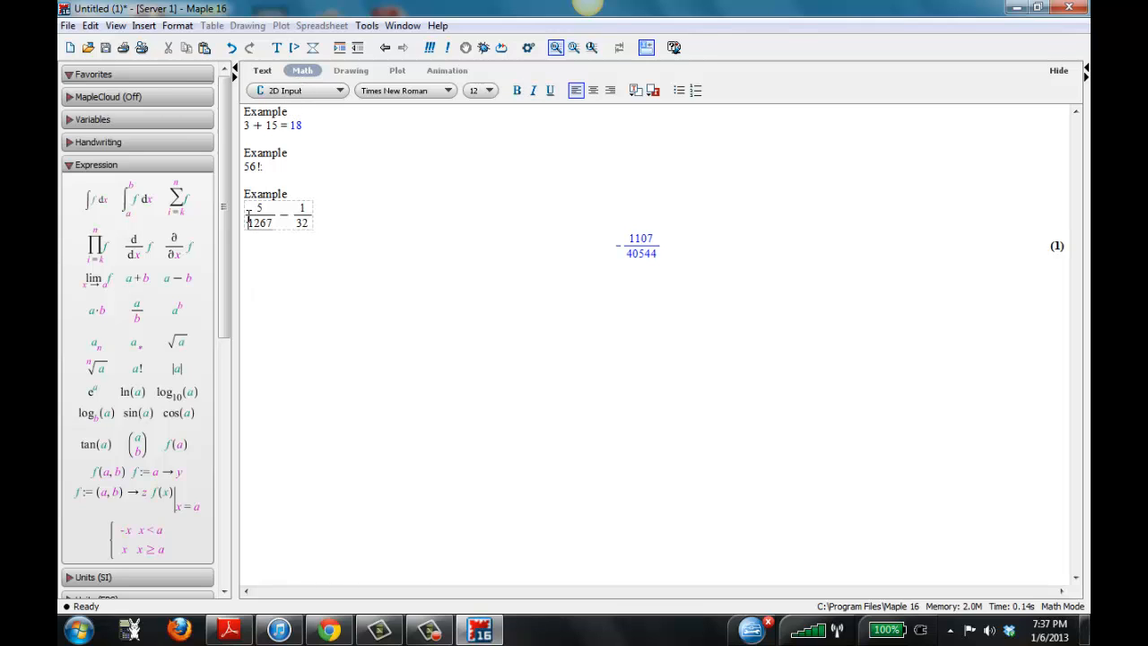
pyautogui.press('BackSpace')
pyautogui.press('BackSpace')
pyautogui.press('BackSpace')
pyautogui.press('BackSpace')
pyautogui.press('BackSpace')
# - Enclose 5/1267 - 1/32 in evalf( ) and re-evaluate it as a decimal
pyautogui.write('-evalf ')
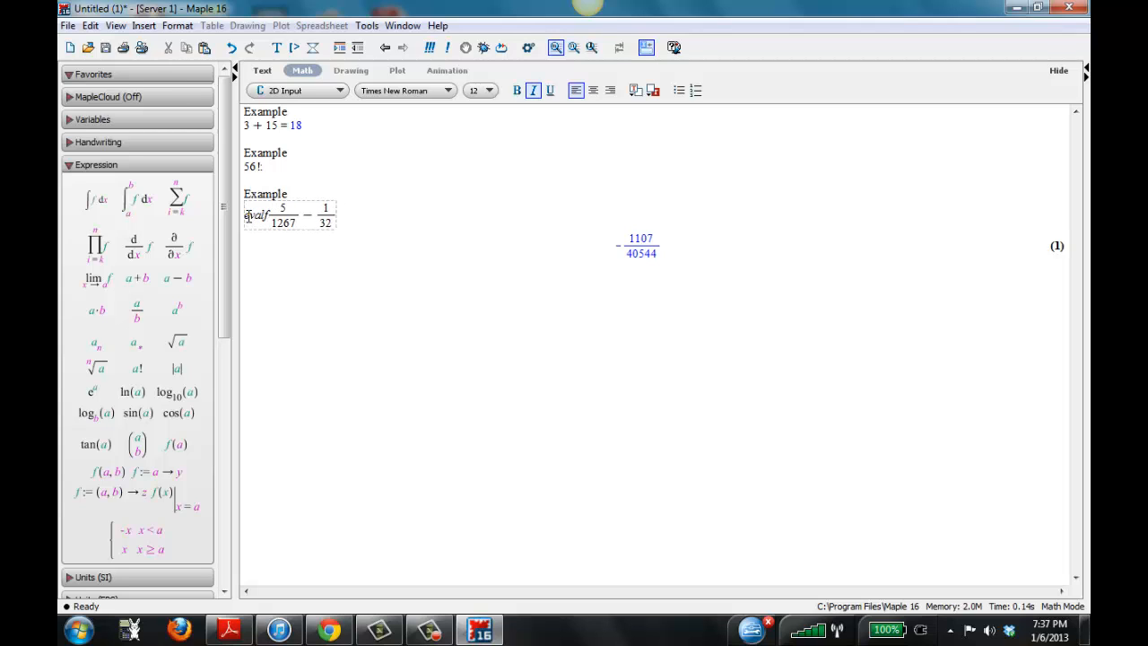
pyautogui.write('(')
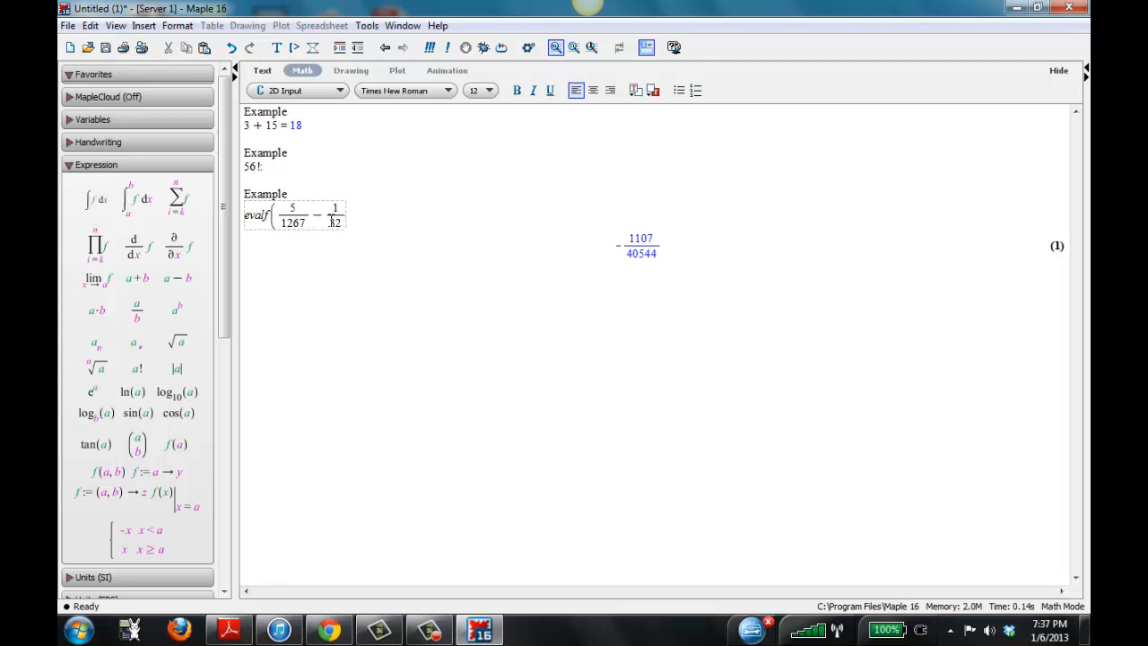
pyautogui.click(345, 212)
pyautogui.press('Down')
pyautogui.press('Right')
pyautogui.write(')')
pyautogui.press('Return')
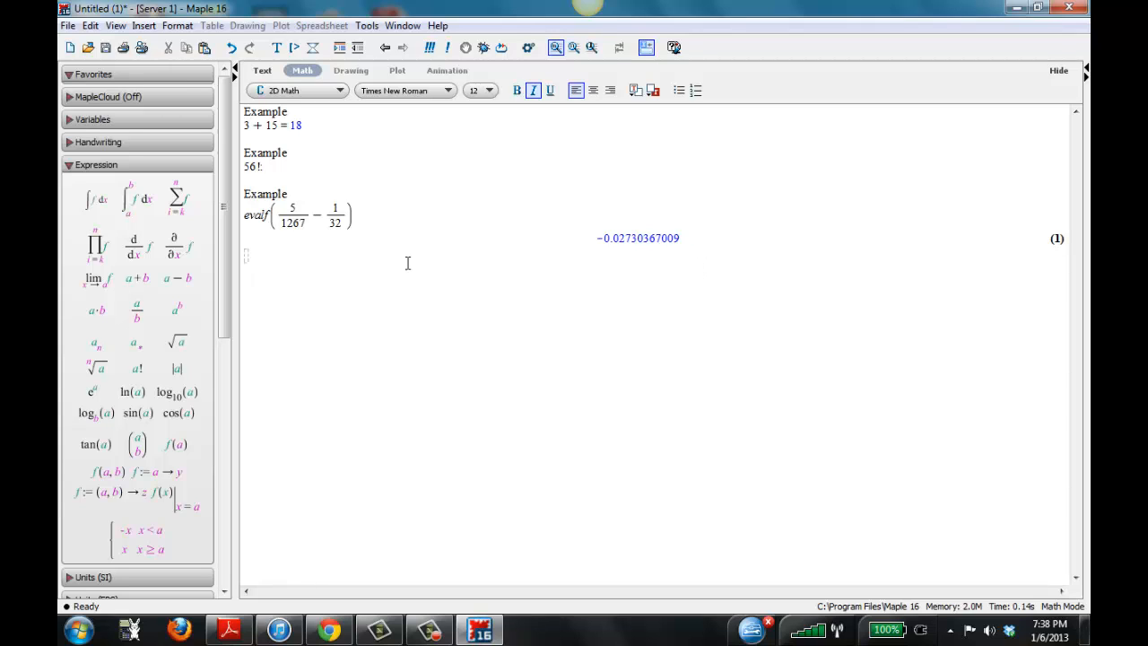
# - Replace evalf with round in front of the parenthesized fraction difference and re-evaluate it
pyautogui.click(272, 213)
pyautogui.click(267, 218)
pyautogui.press('BackSpace')
pyautogui.press('BackSpace')
pyautogui.press('BackSpace')
pyautogui.press('BackSpace')
pyautogui.press('BackSpace')
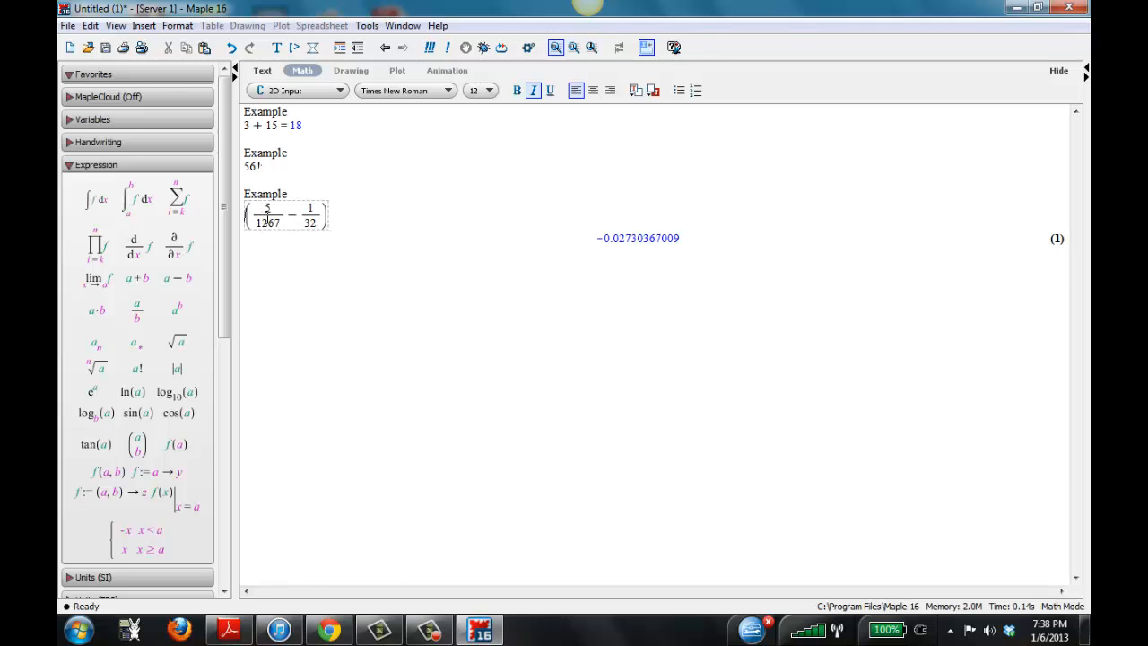
pyautogui.write('round')
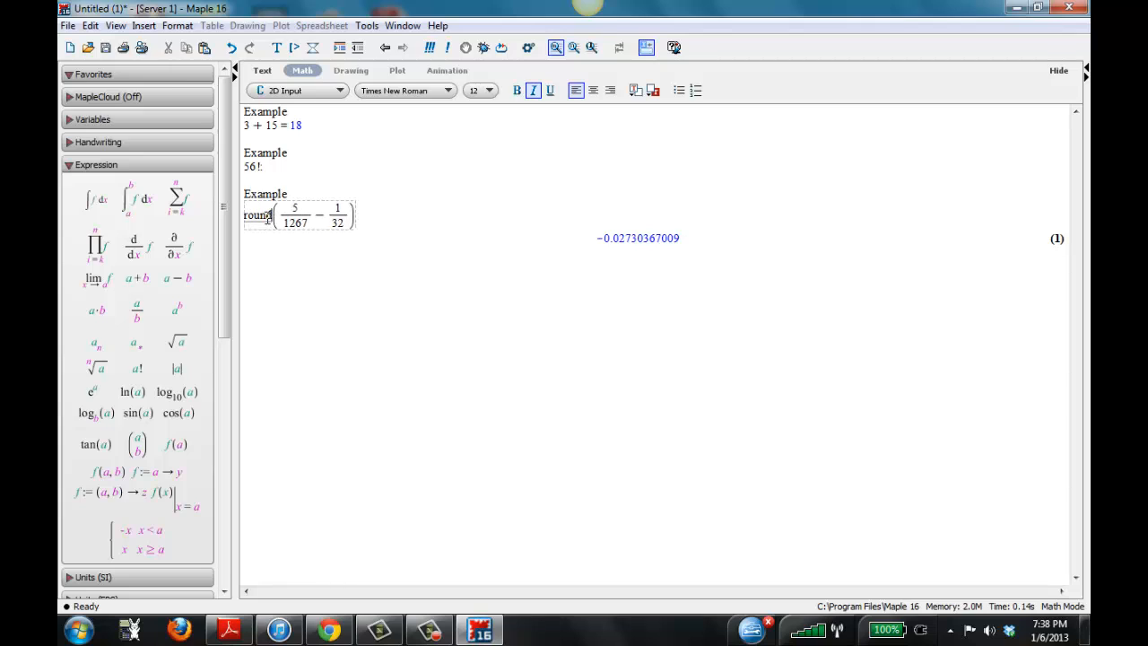
pyautogui.press('Return')
# - Try to enter Pi on the line below the rounded result, first as text and again as math
pyautogui.press('F5')
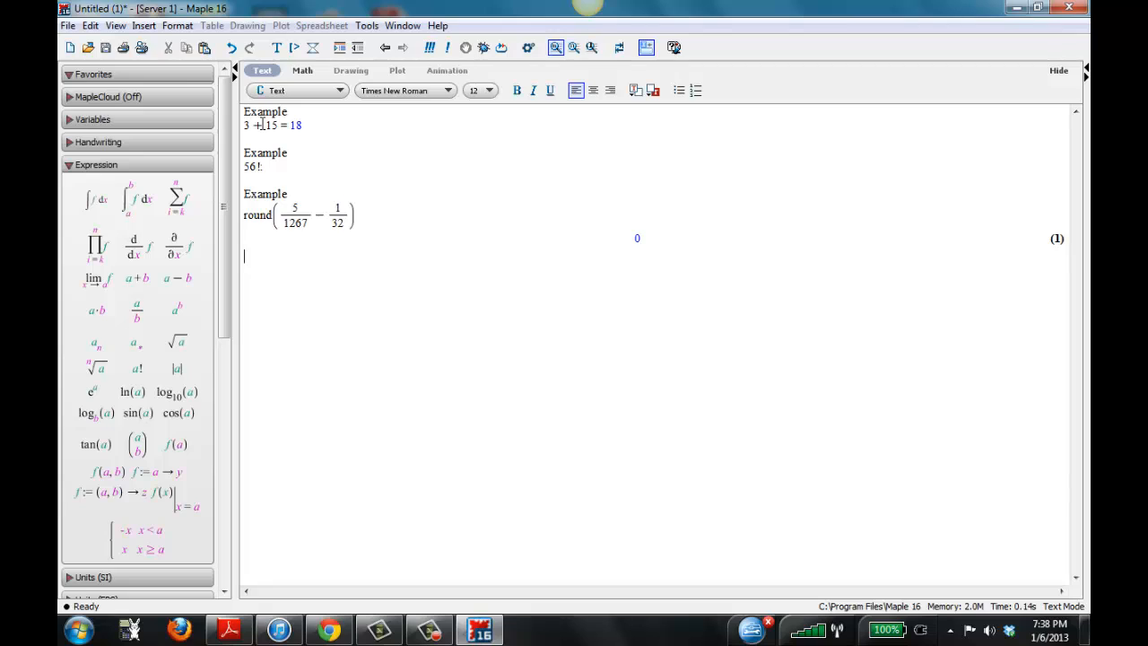
pyautogui.write('Pi')
pyautogui.moveTo(256, 259); pyautogui.dragTo(234, 255)
pyautogui.click(302, 78)
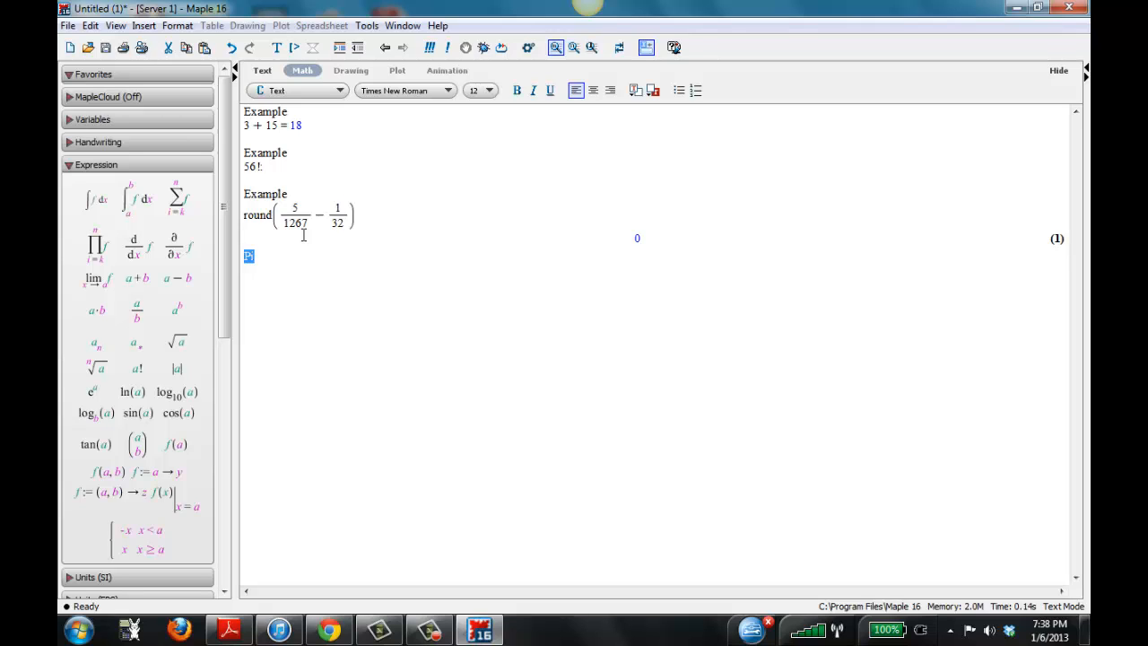
pyautogui.click(292, 259)
pyautogui.press('BackSpace')
pyautogui.press('BackSpace')
pyautogui.write('Pi')
pyautogui.press('Return')
pyautogui.press('BackSpace')
pyautogui.press('BackSpace')
pyautogui.write('Pi')
pyautogui.press('BackSpace')
pyautogui.press('BackSpace')
# - Delete the round expression with its result and evaluate Pi in its place under the third heading
pyautogui.moveTo(244, 215); pyautogui.dragTo(802, 259)
pyautogui.press('Delete')
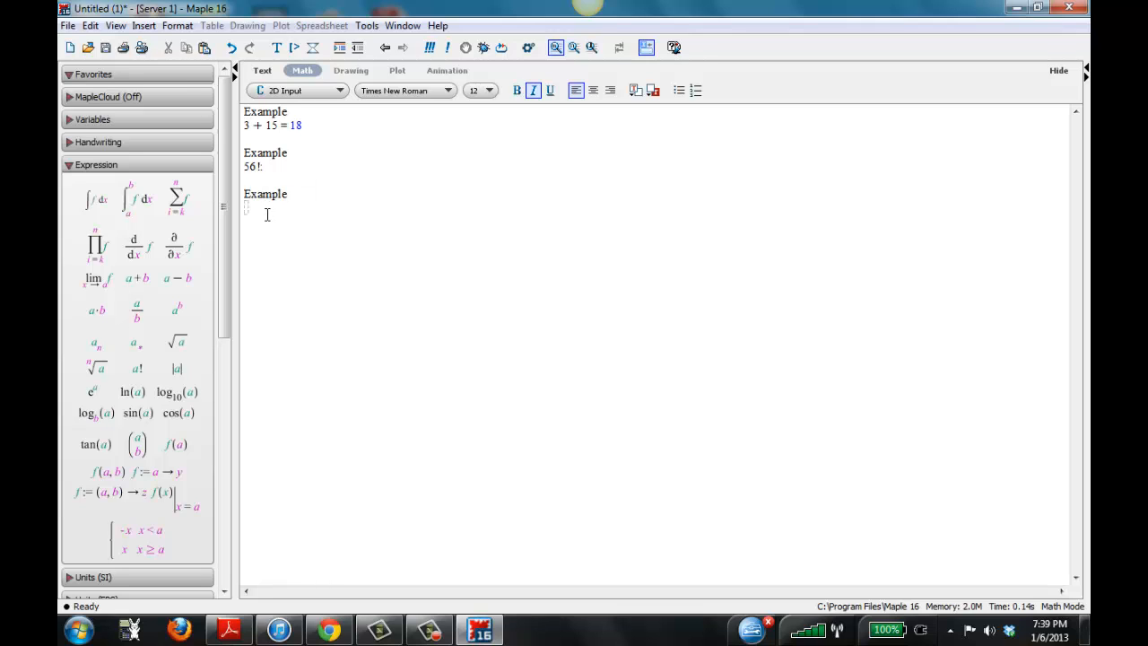
pyautogui.write('Pi')
pyautogui.press('Return')
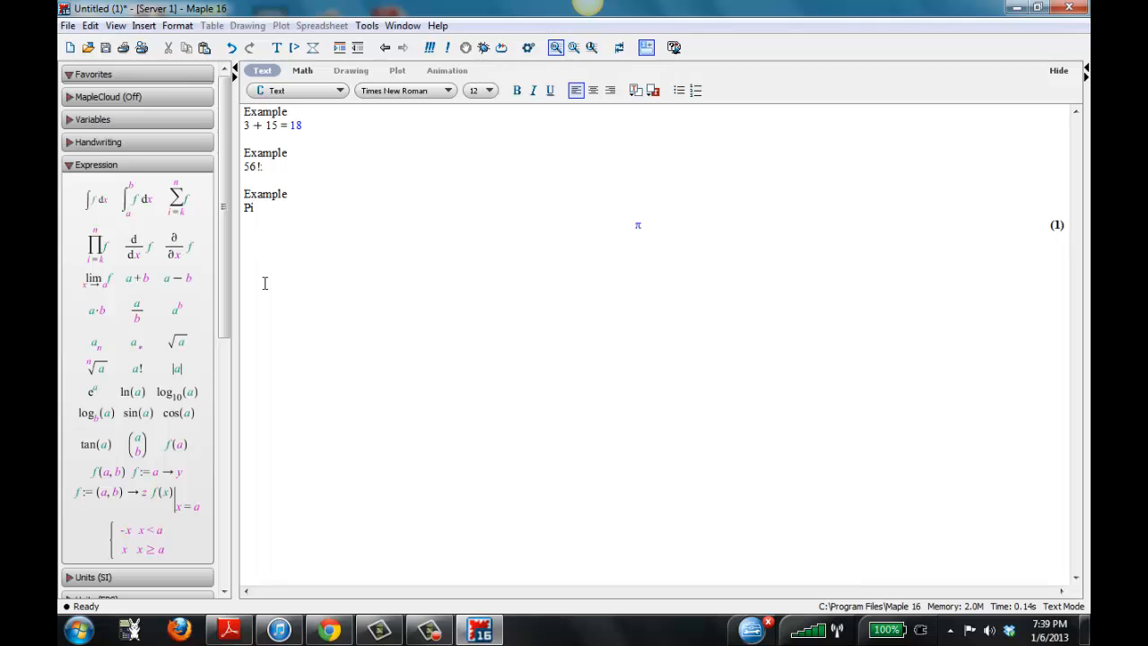
pyautogui.write('evalf')
pyautogui.press('BackSpace')
pyautogui.press('BackSpace')
pyautogui.press('BackSpace')
pyautogui.press('BackSpace')
pyautogui.press('BackSpace')
# - Evaluate the Pi result to 5 digits with evalf in math mode, inserting a reference to equation label (1) as its argument
pyautogui.click(303, 72)
pyautogui.write('evalf')
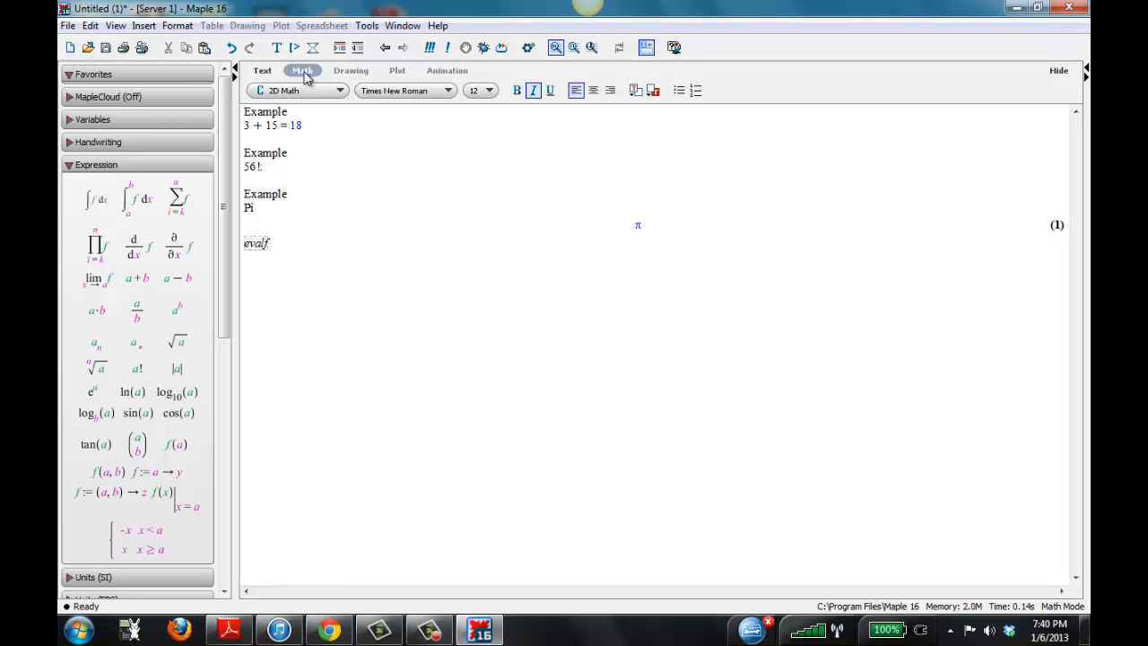
pyautogui.write('(')
pyautogui.click(143, 27)
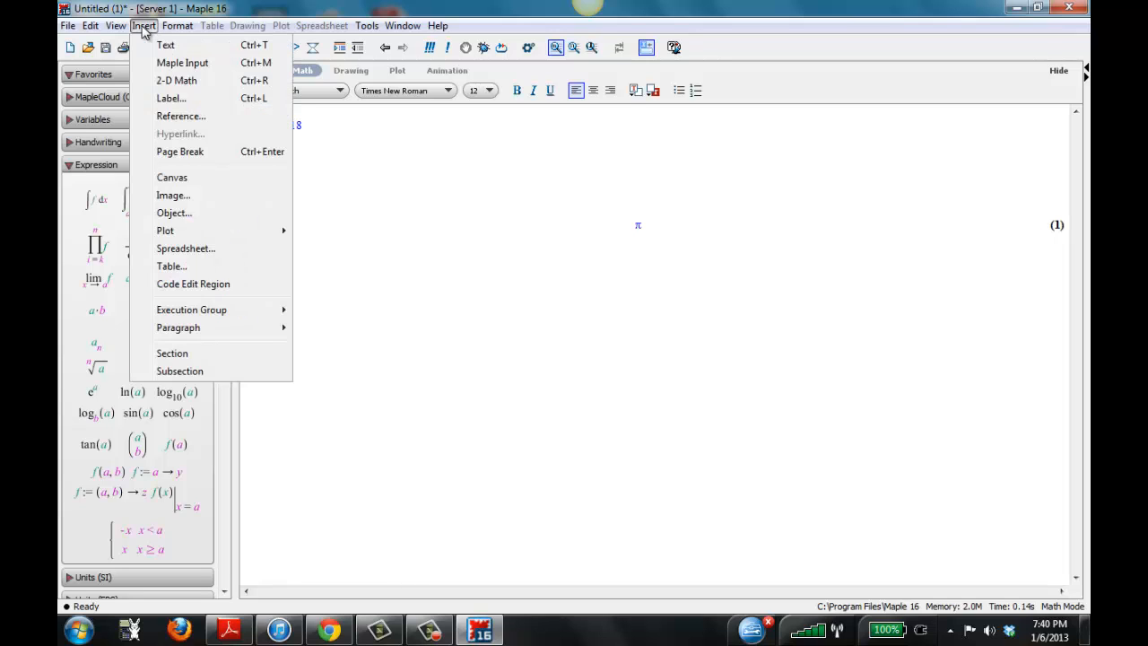
pyautogui.click(170, 99)
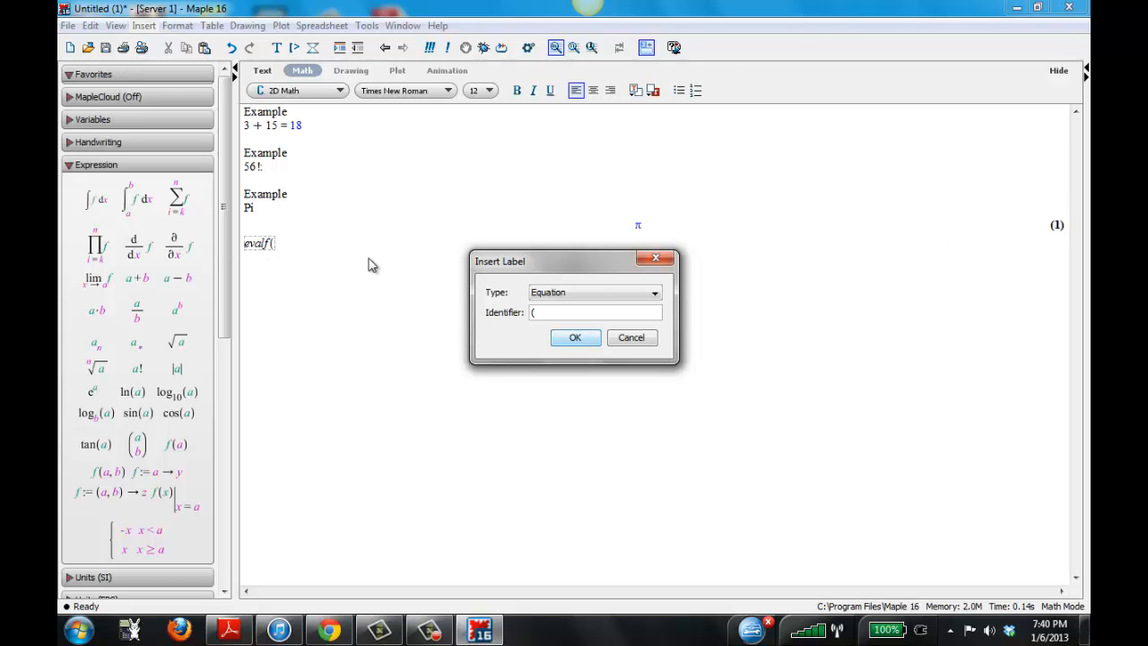
pyautogui.write('1)')
pyautogui.click(583, 343)
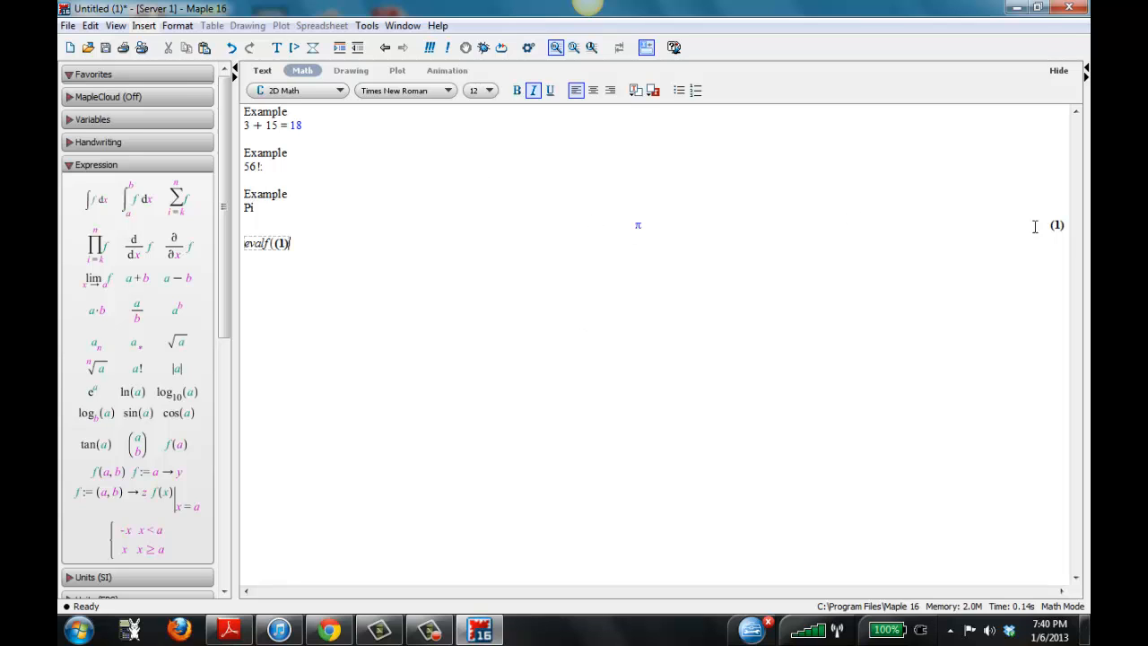
pyautogui.write('), 5)')
pyautogui.press('Return')
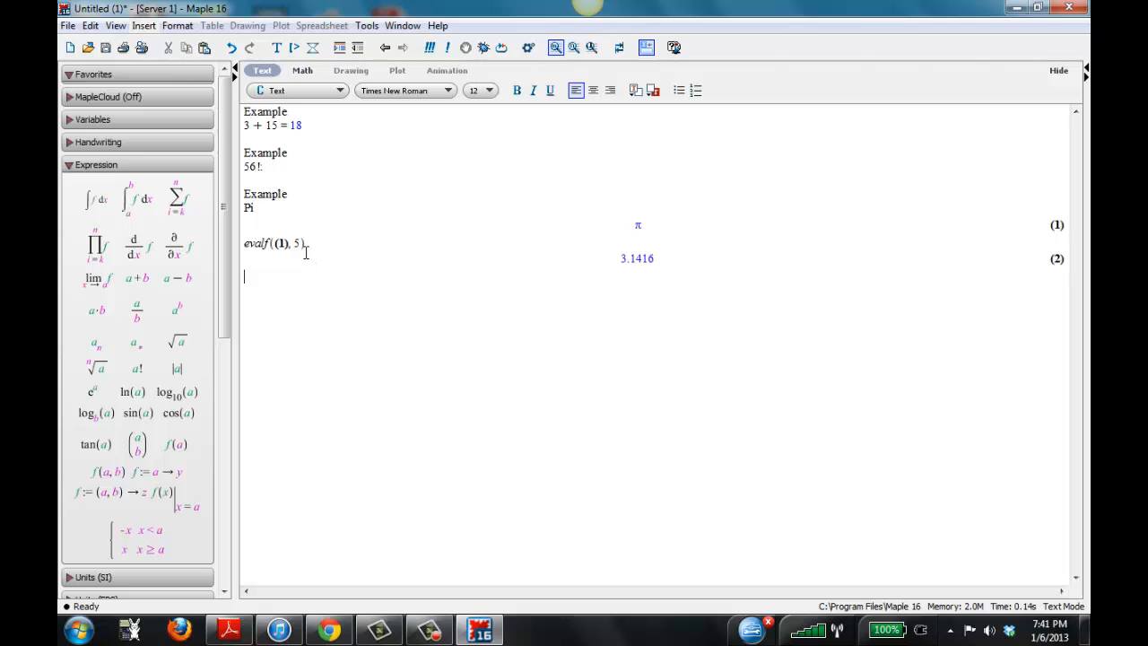
# - Change the evalf precision to 25 digits and re-evaluate the expression
pyautogui.click(297, 243)
pyautogui.press('BackSpace')
pyautogui.write('25')
pyautogui.press('Return')
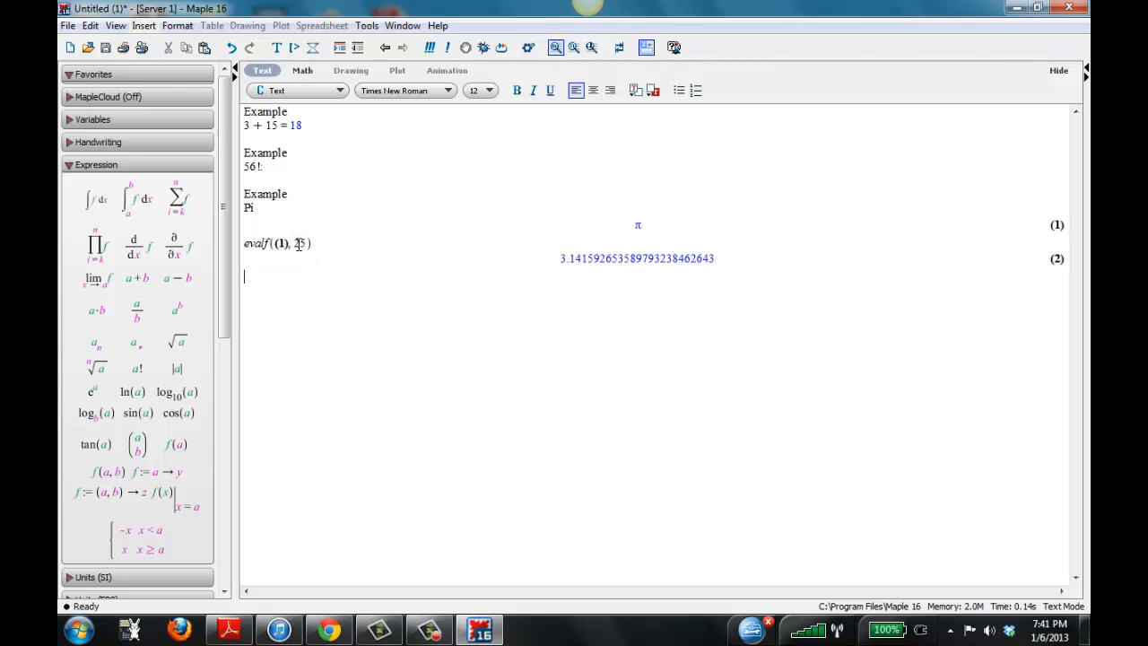
# - Set the number of digits in the evalf expression to 100 and re-evaluate it
pyautogui.click(305, 244)
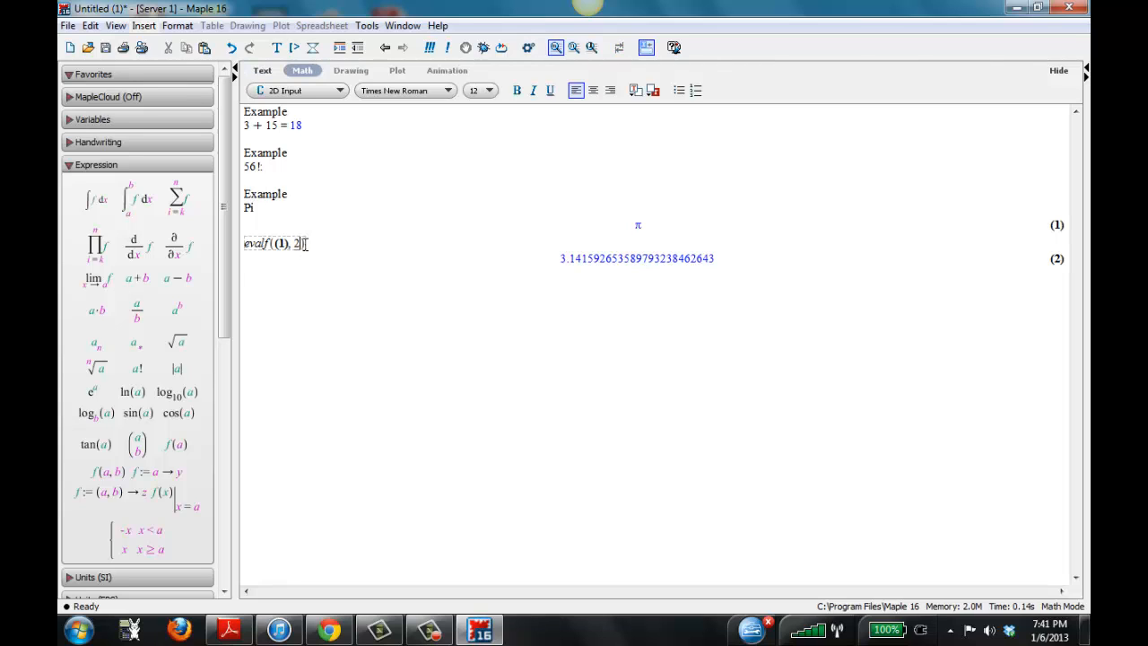
pyautogui.press('BackSpace')
pyautogui.press('BackSpace')
pyautogui.write('100')
pyautogui.press('Return')
# - Raise the evalf precision for Pi to 500 digits and re-evaluate the expression
pyautogui.click(313, 243)
pyautogui.press('BackSpace')
pyautogui.press('BackSpace')
pyautogui.press('BackSpace')
pyautogui.write('500')
pyautogui.press('Return')
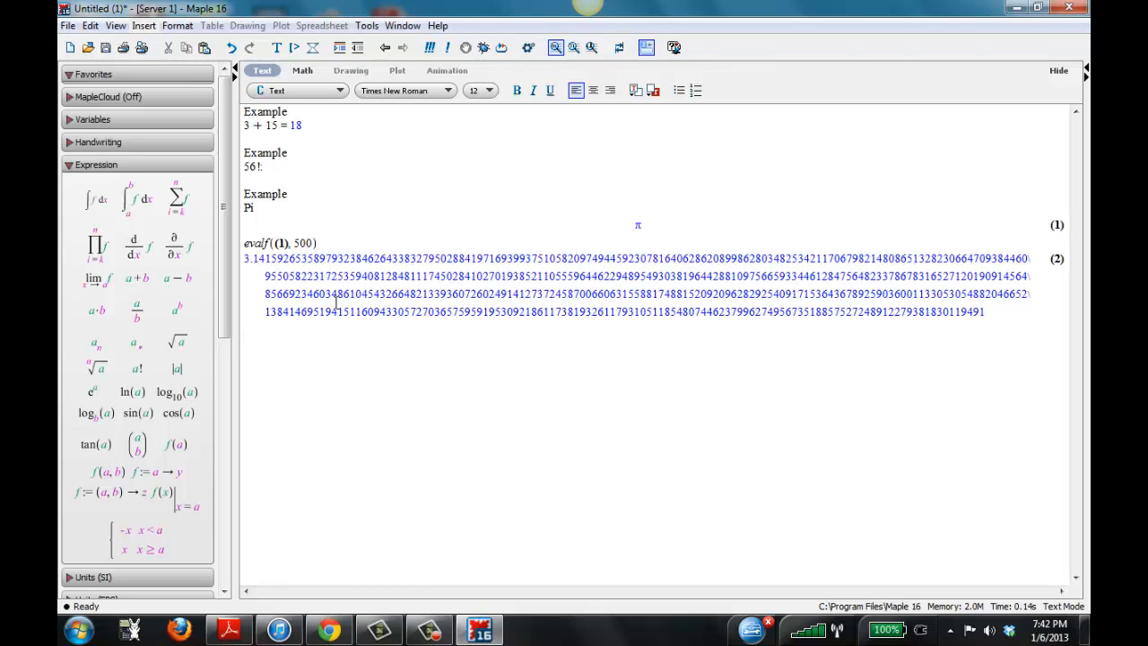
pyautogui.write('expo')
pyautogui.press('BackSpace')
pyautogui.press('BackSpace')
pyautogui.press('BackSpace')
pyautogui.press('BackSpace')
# - Evaluate exp(125) in math mode on the line below the 500-digit Pi result
pyautogui.click(305, 72)
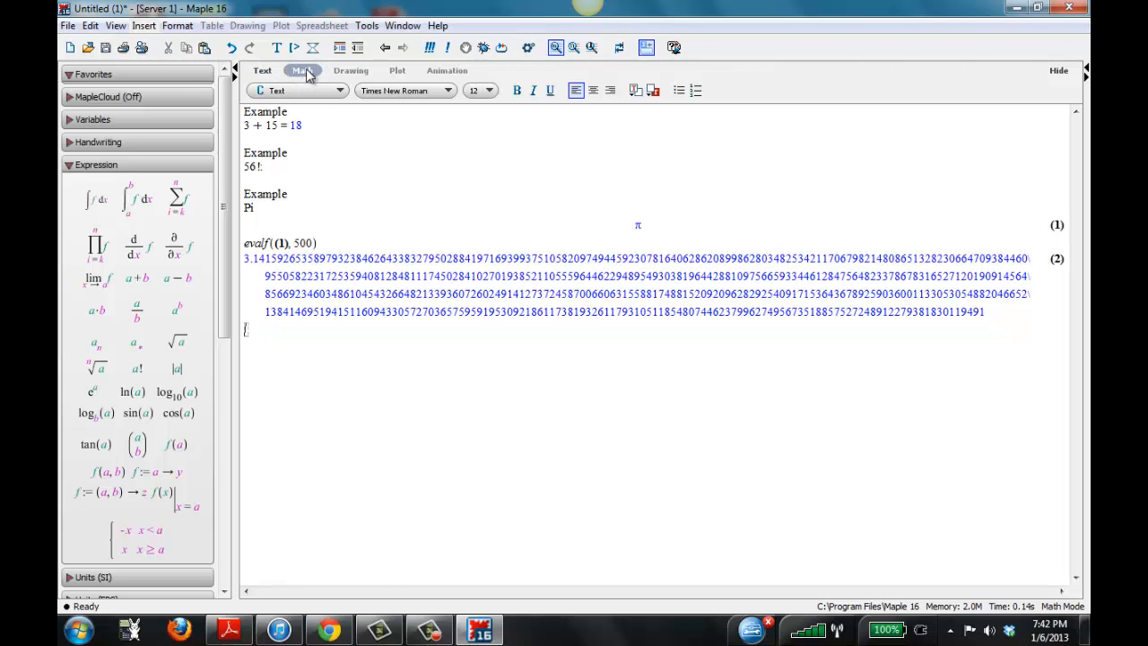
pyautogui.write('exp(125)')
pyautogui.press('Return')
pyautogui.press('F5')
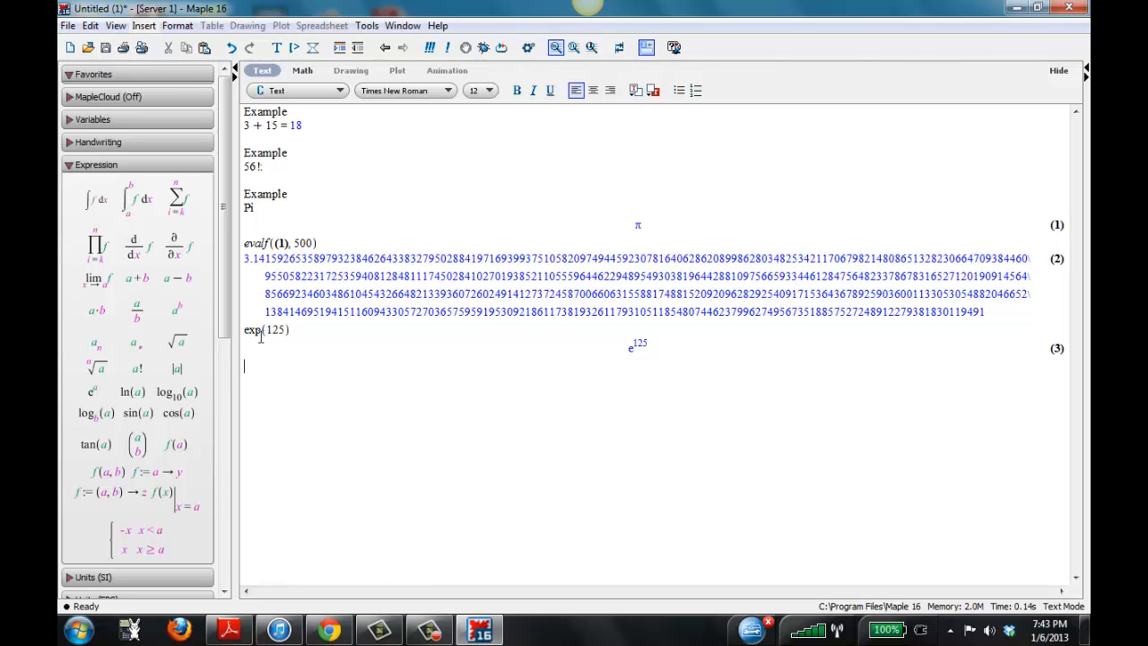
pyautogui.write('ex')
pyautogui.press('BackSpace')
pyautogui.press('BackSpace')
pyautogui.press('F5')
# - Evaluate the exp(125) result to 11 digits with evalf, inserting a reference to equation label (3) as its argument
pyautogui.write('eva')
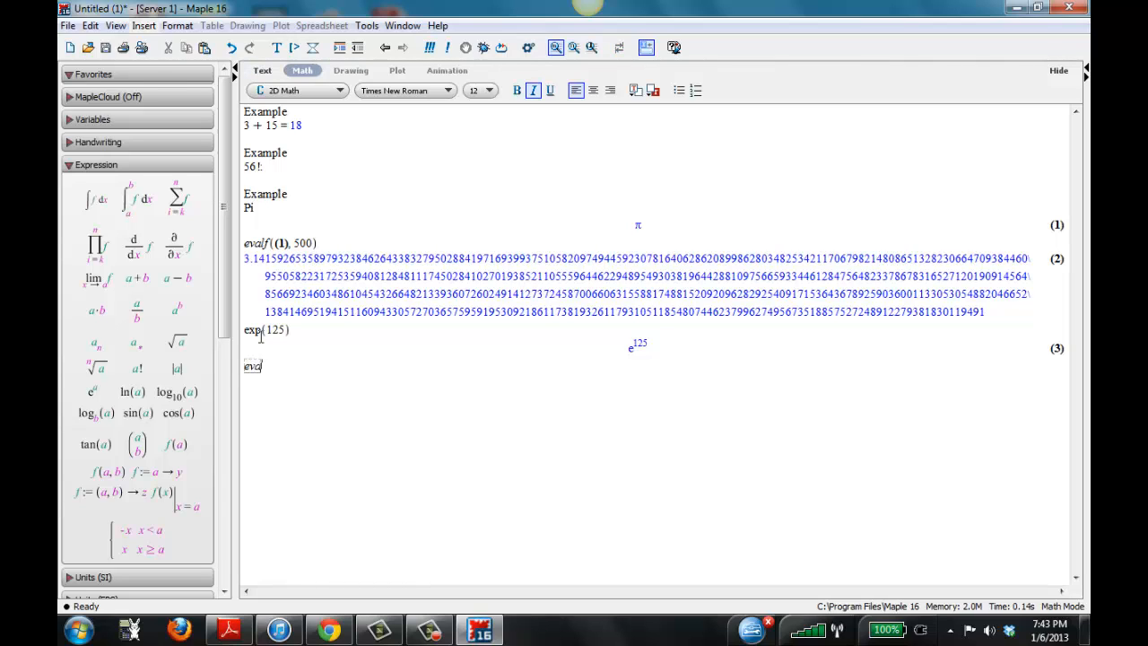
pyautogui.write('lf(')
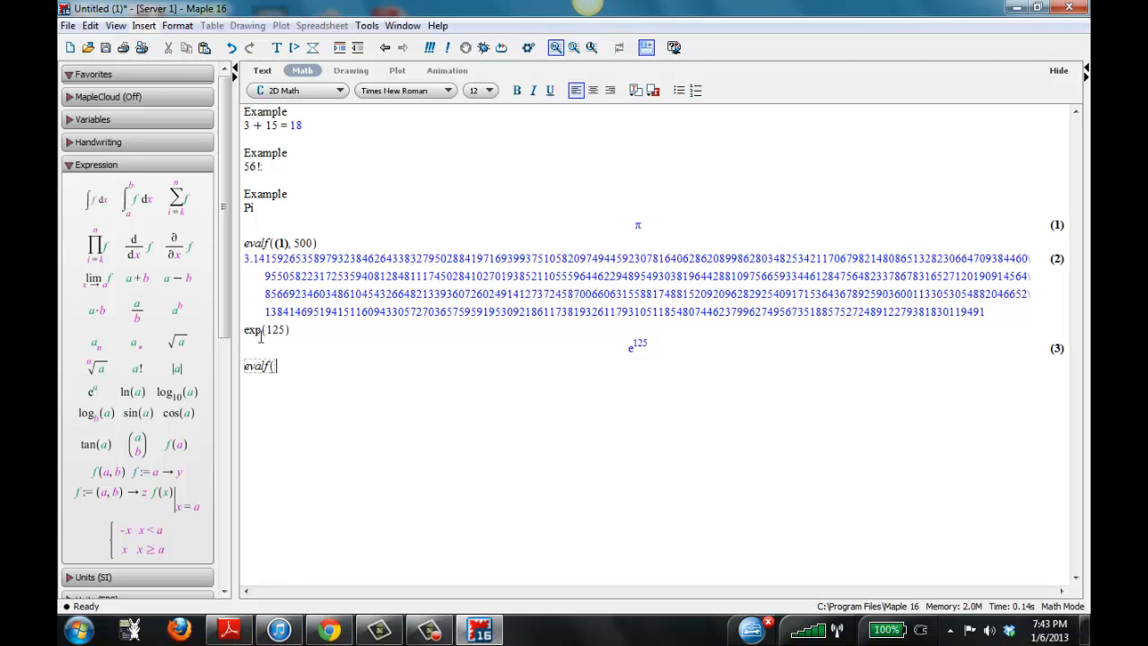
pyautogui.click(145, 25)
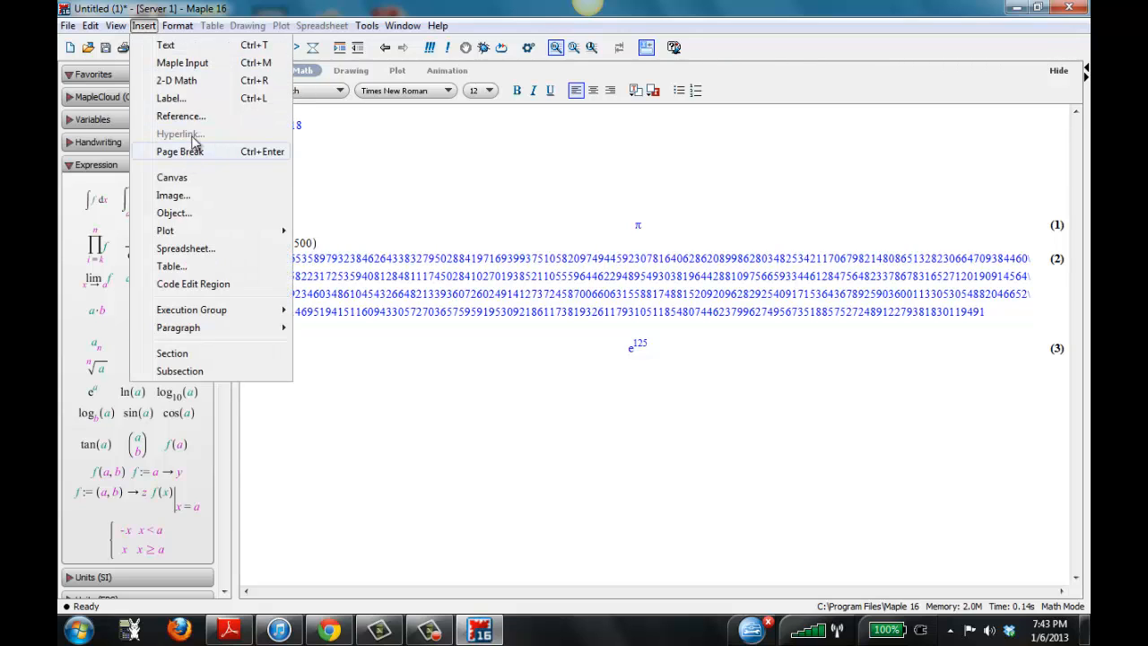
pyautogui.click(260, 101)
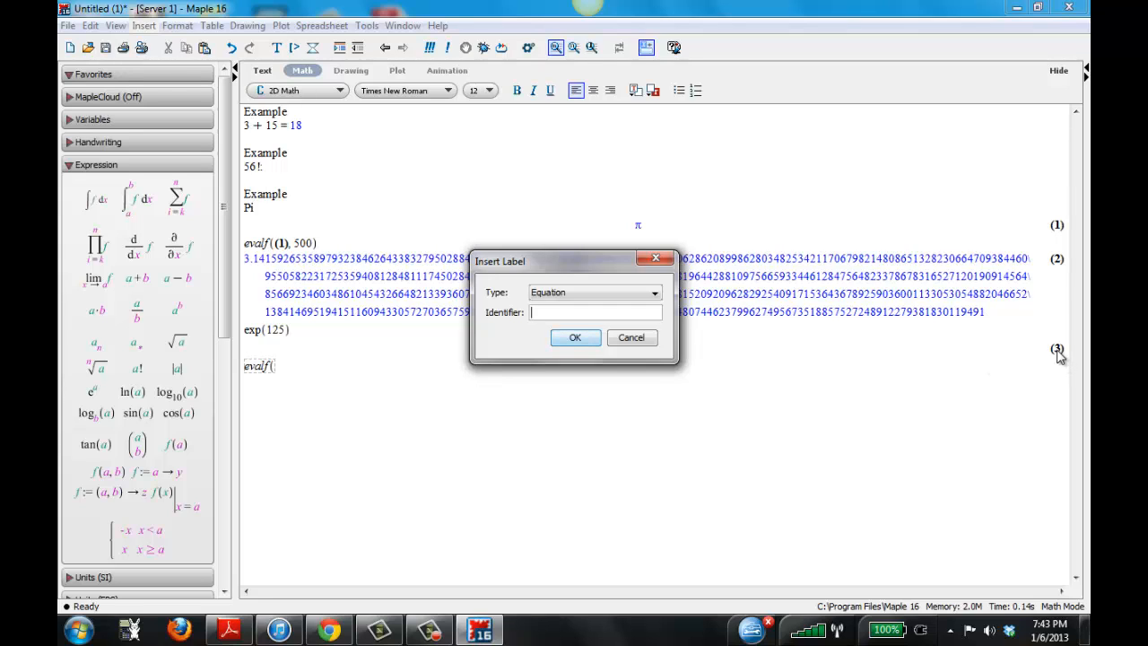
pyautogui.write('(3)')
pyautogui.click(575, 338)
pyautogui.write(', 11')
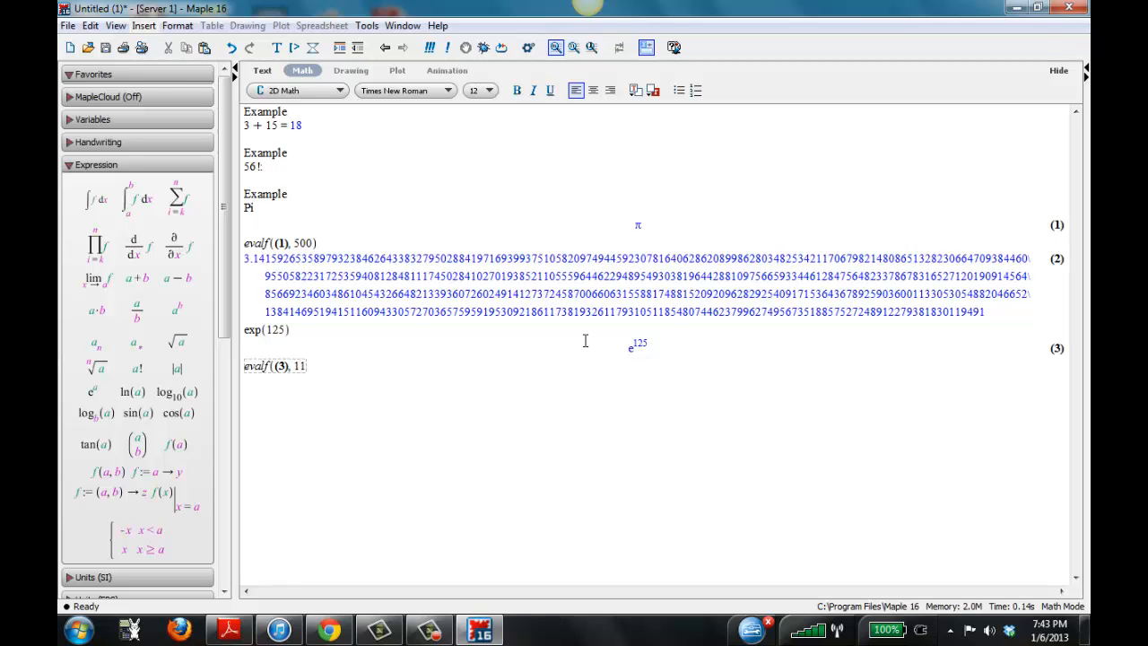
pyautogui.write(')')
pyautogui.press('Return')
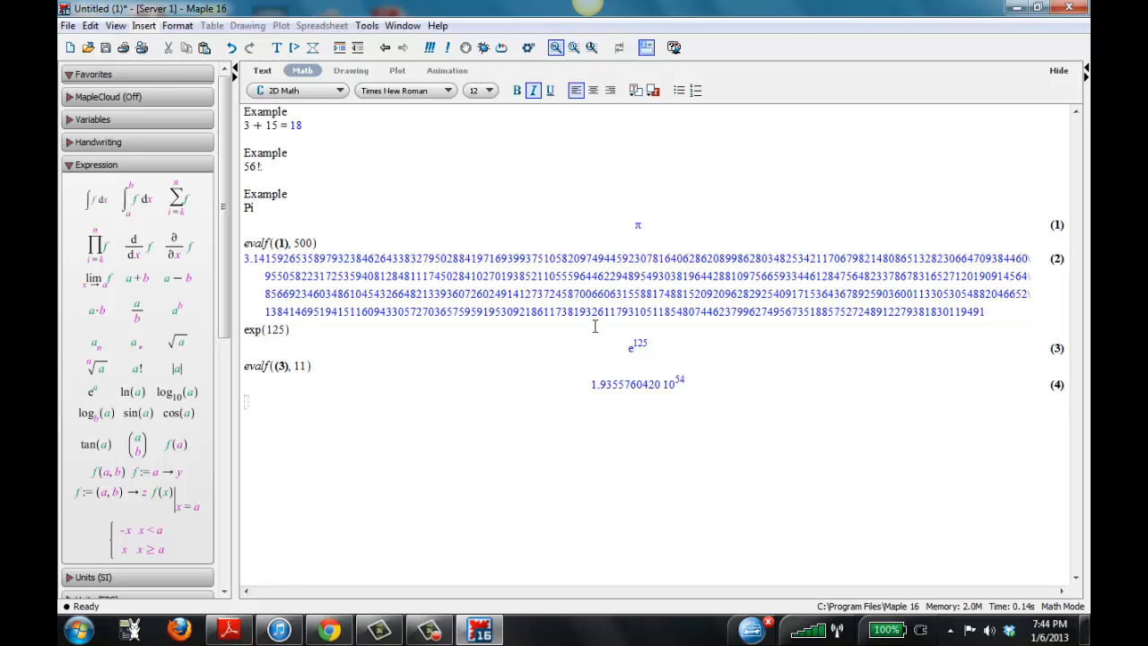
pyautogui.click(437, 26)
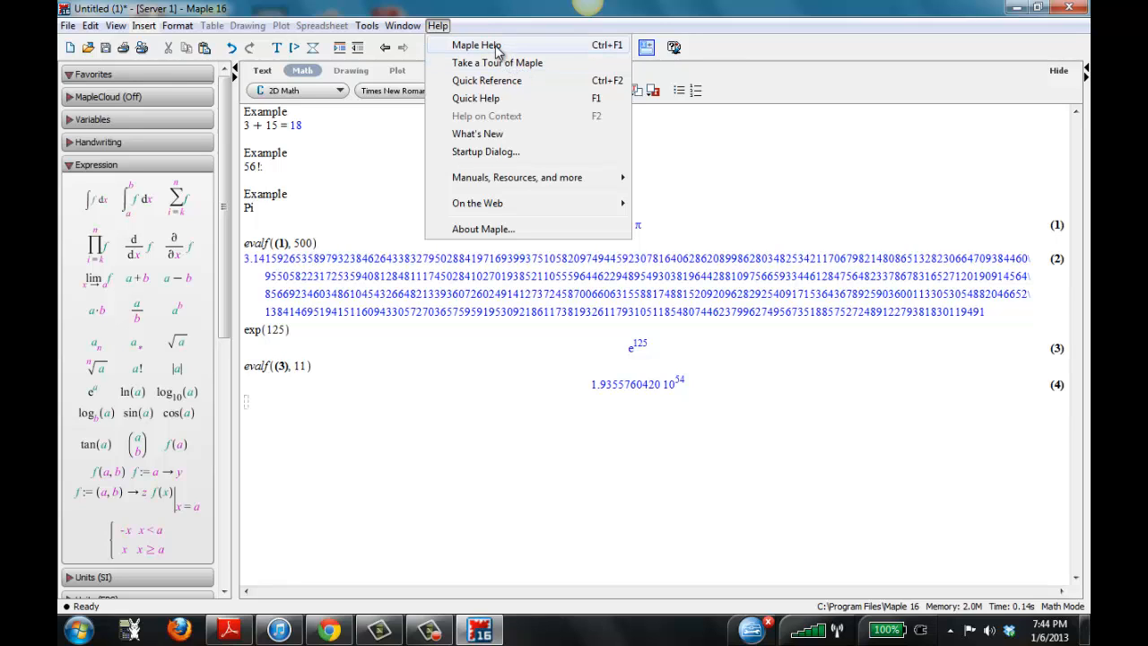
pyautogui.moveTo(556, 181)
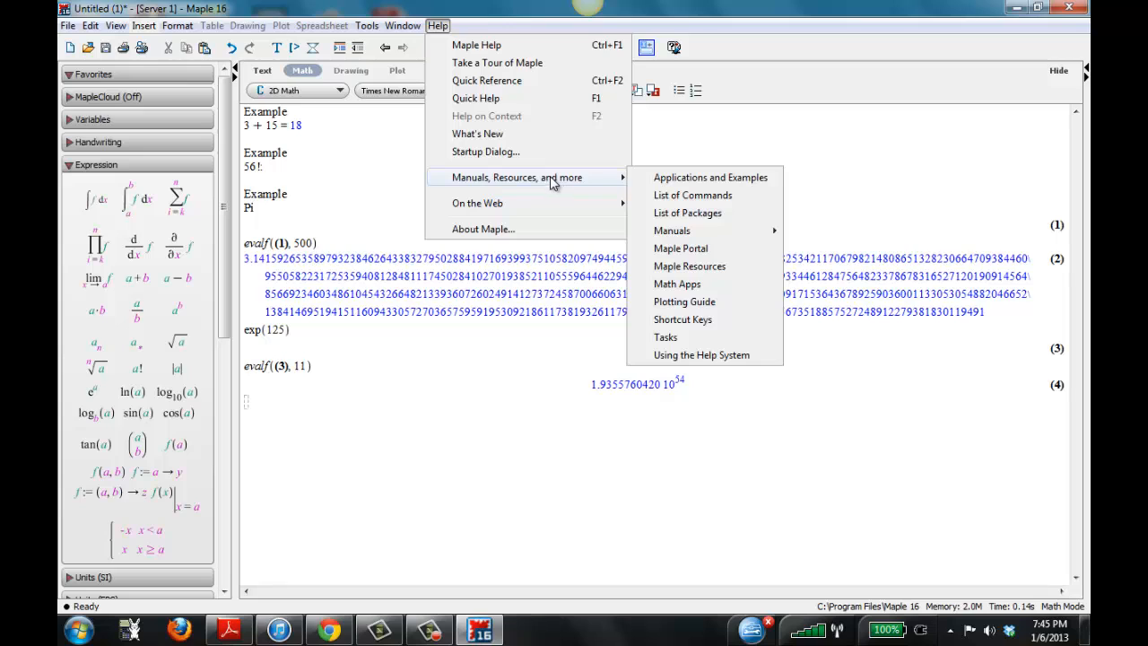
pyautogui.click(439, 27)
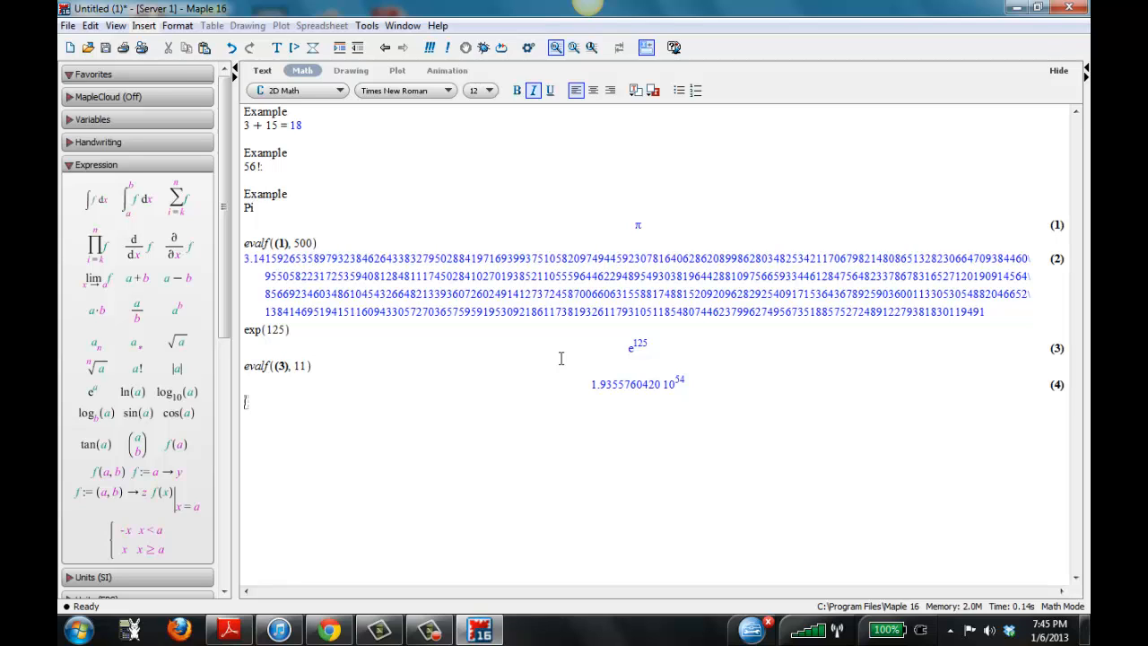
# - Add a text-mode heading reading "Example" below the evalf result of exp(125)
pyautogui.press('F5')
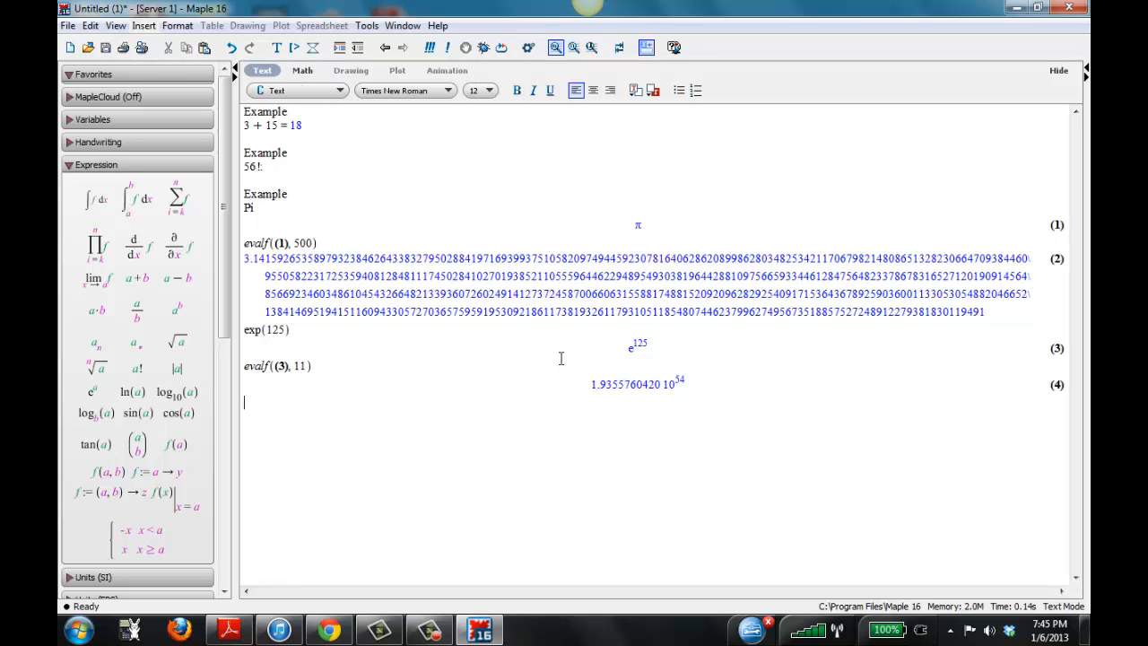
pyautogui.write('Example')
pyautogui.press('Return')
# - Enter (2·x − 5)(3·x + 5)^2 in math mode under the new Example heading and evaluate it
pyautogui.press('F5')
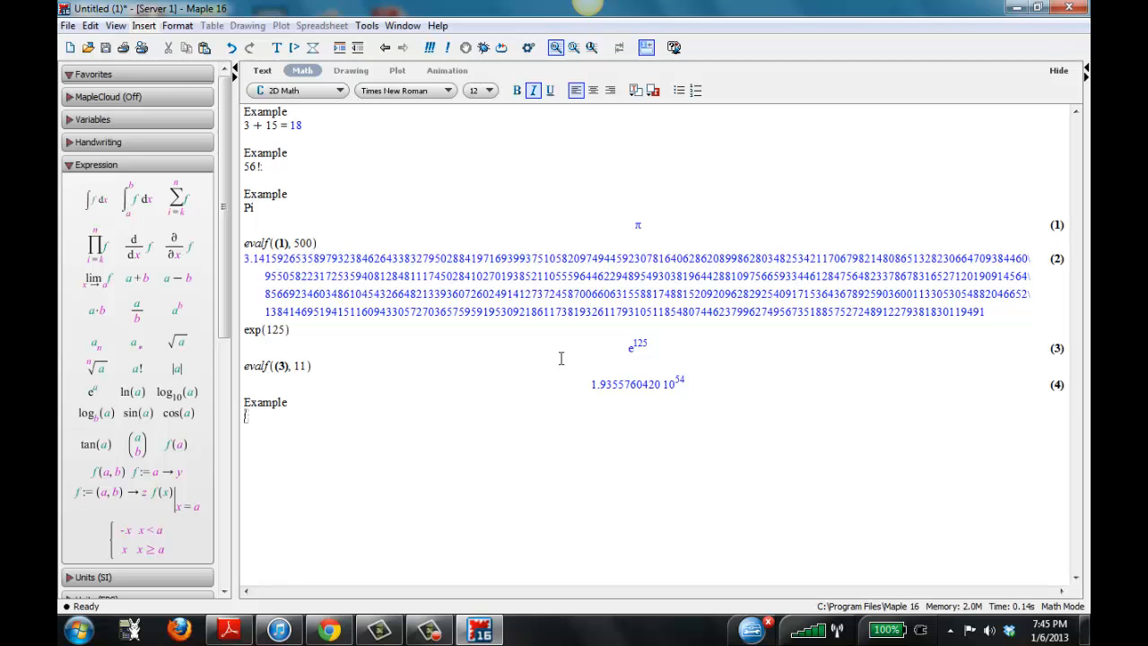
pyautogui.write('(')
pyautogui.write('2')
pyautogui.write('*x')
pyautogui.write('-5')
pyautogui.write(')(')
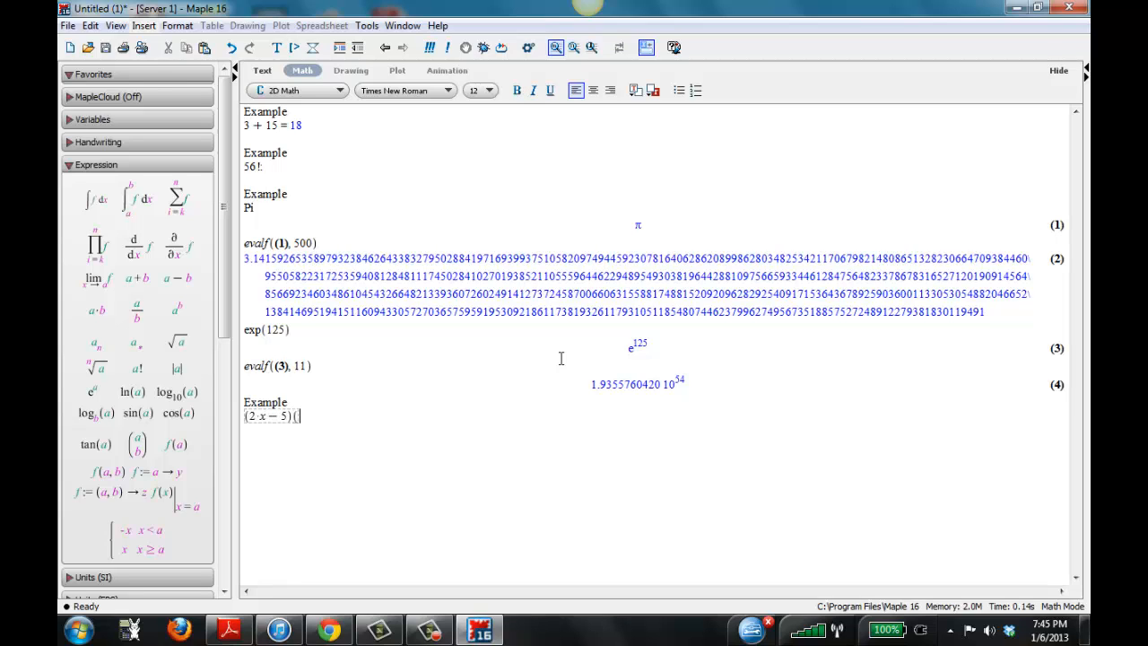
pyautogui.write('3x')
pyautogui.press('BackSpace')
pyautogui.write('·x + 5)^2')
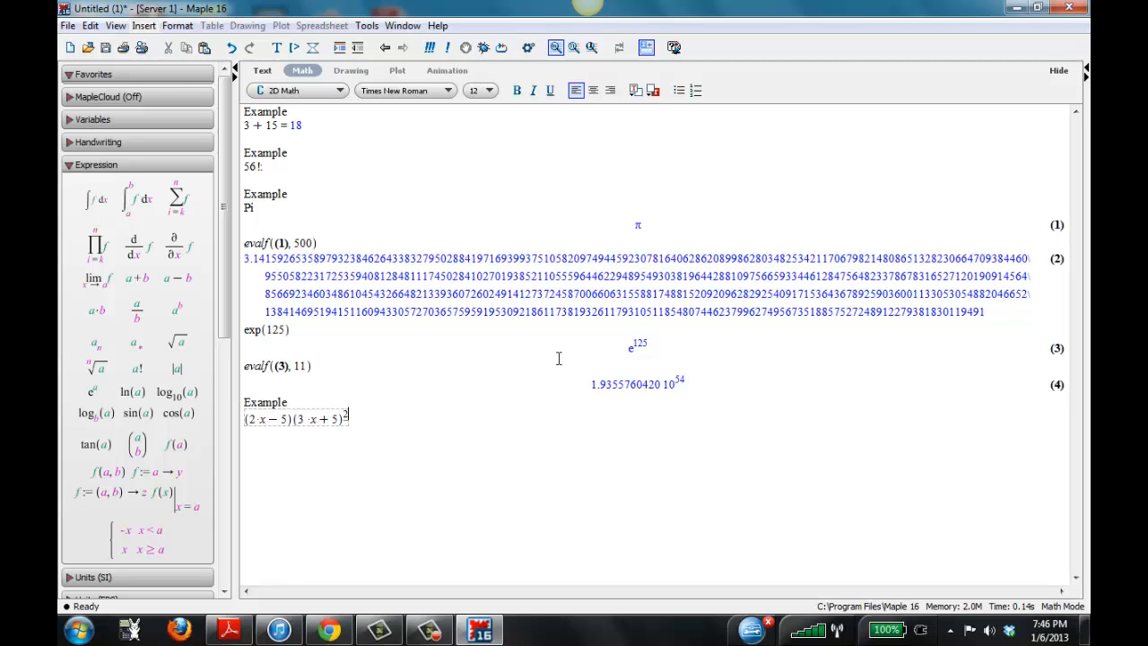
pyautogui.press('Return')
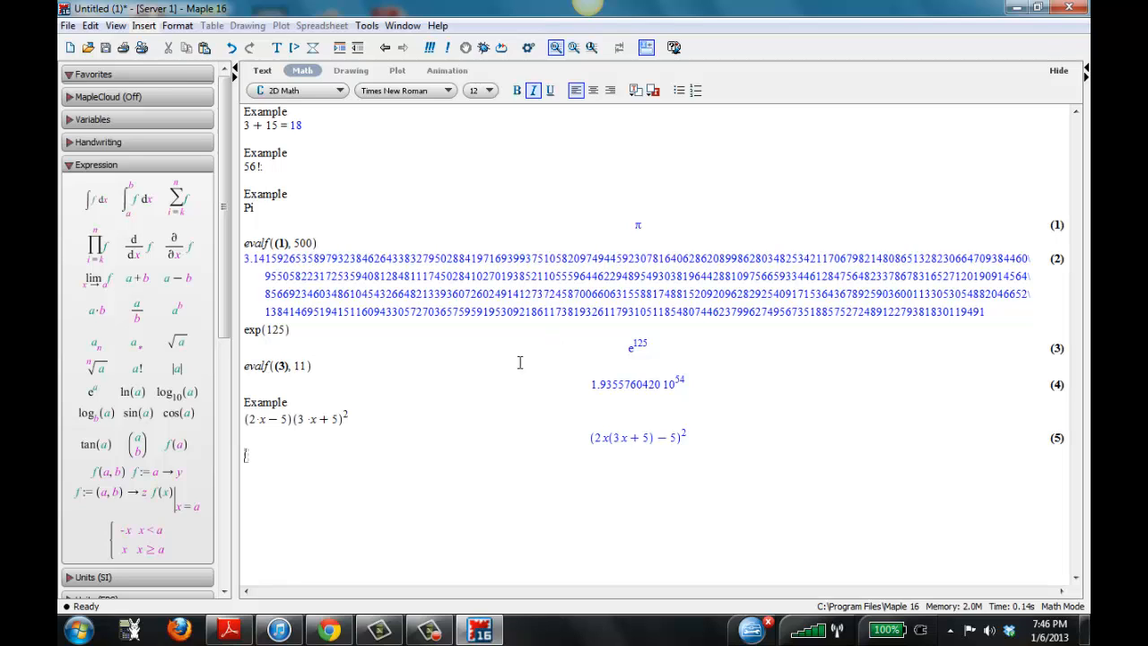
# - Wrap the polynomial product in an expand command and re-evaluate it
pyautogui.click(245, 418)
pyautogui.write('ex')
pyautogui.write('pand')
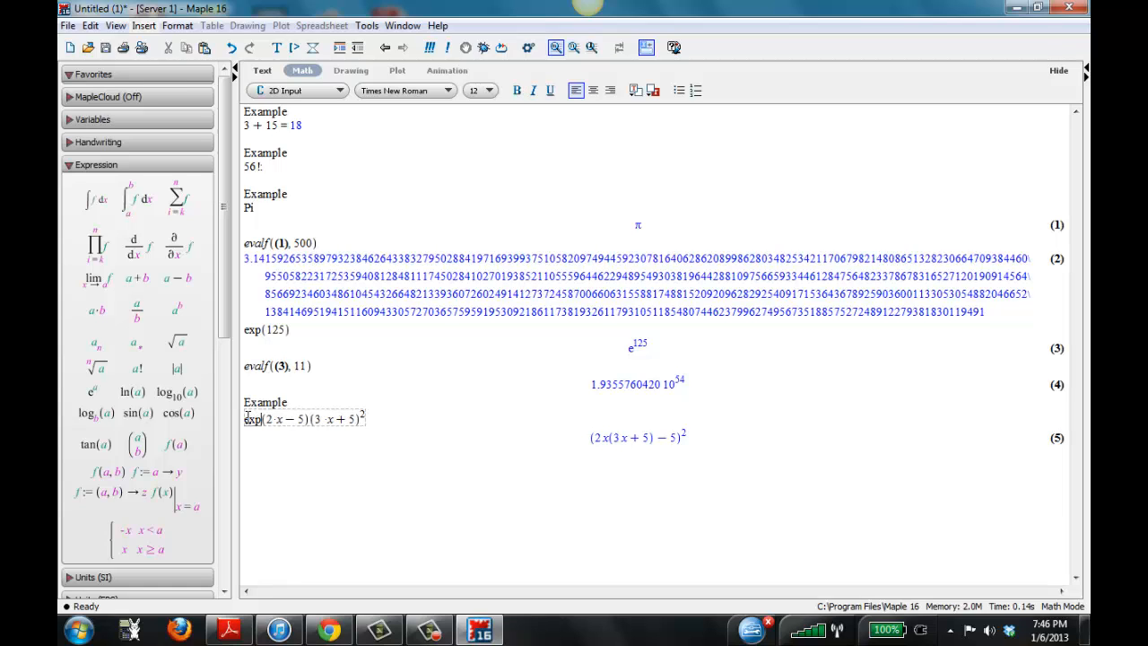
pyautogui.write('(')
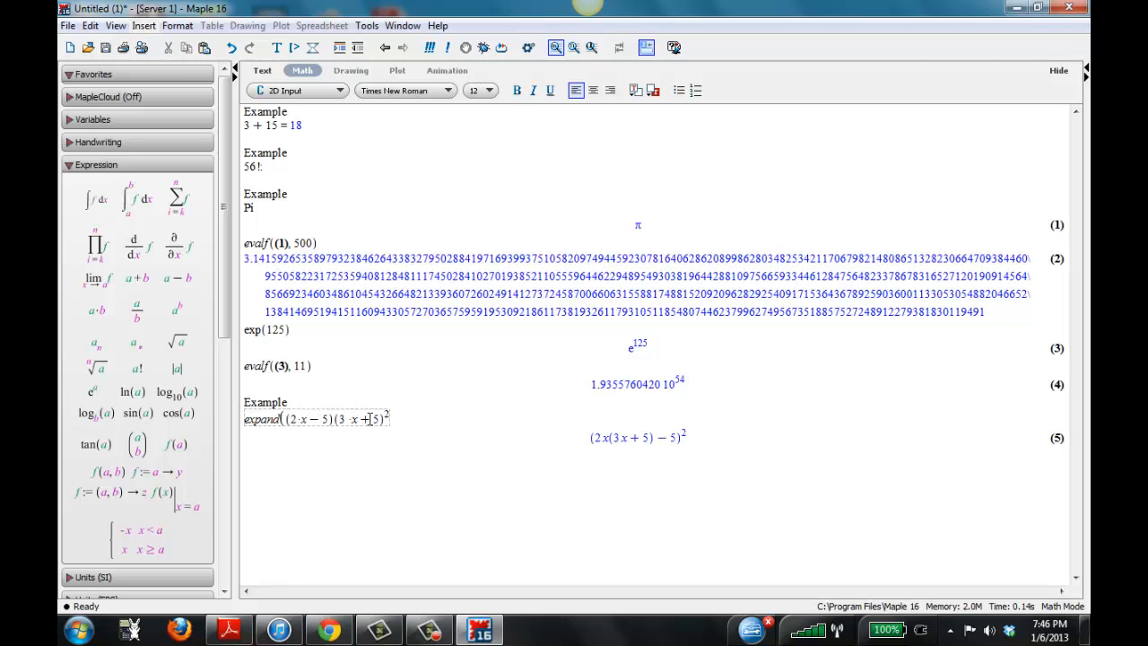
pyautogui.click(389, 418)
pyautogui.write(')')
pyautogui.press('Return')
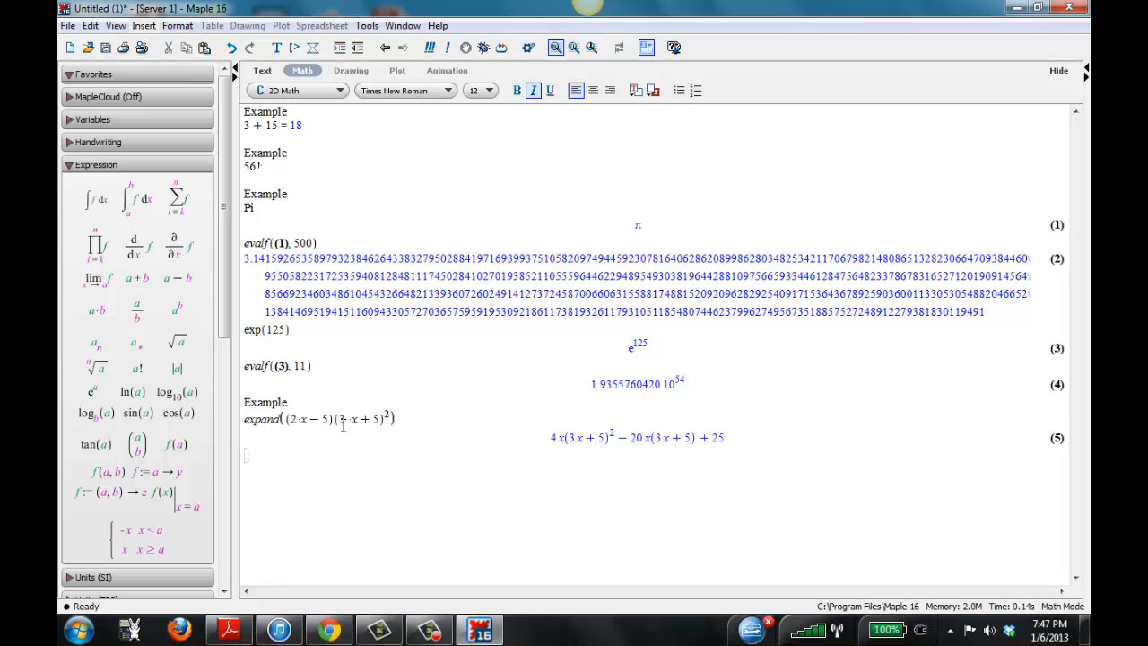
# - Insert an explicit multiplication sign between the factors (2·x − 5) and (3·x + 5)^2 and re-evaluate the expand command
pyautogui.click(332, 420)
pyautogui.write('*')
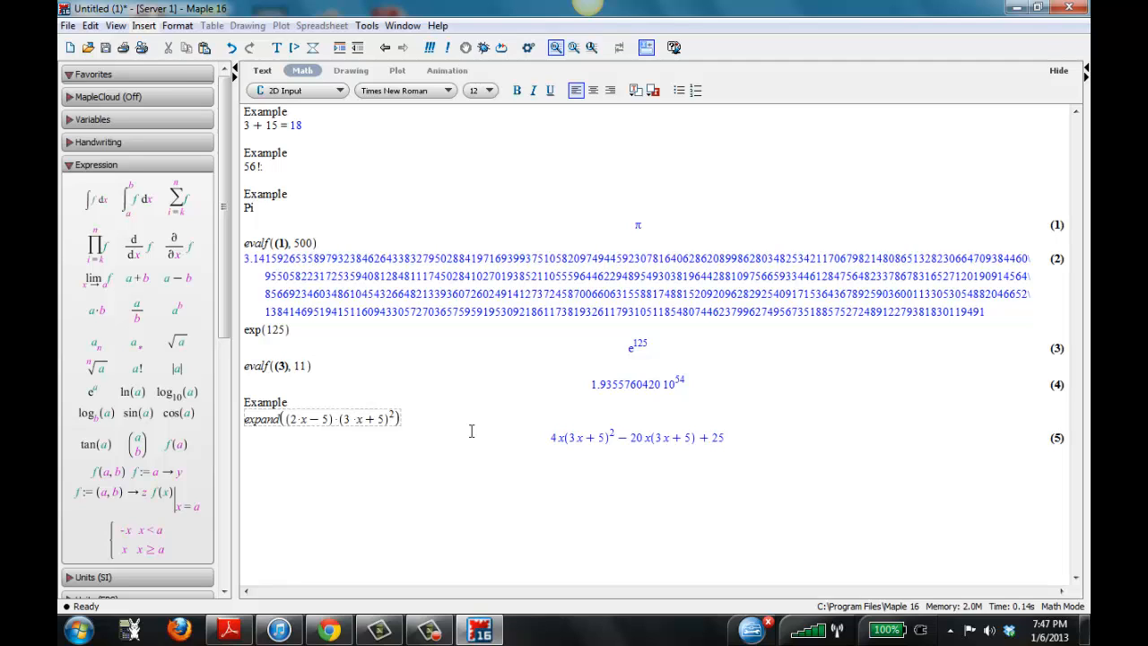
pyautogui.press('Return')
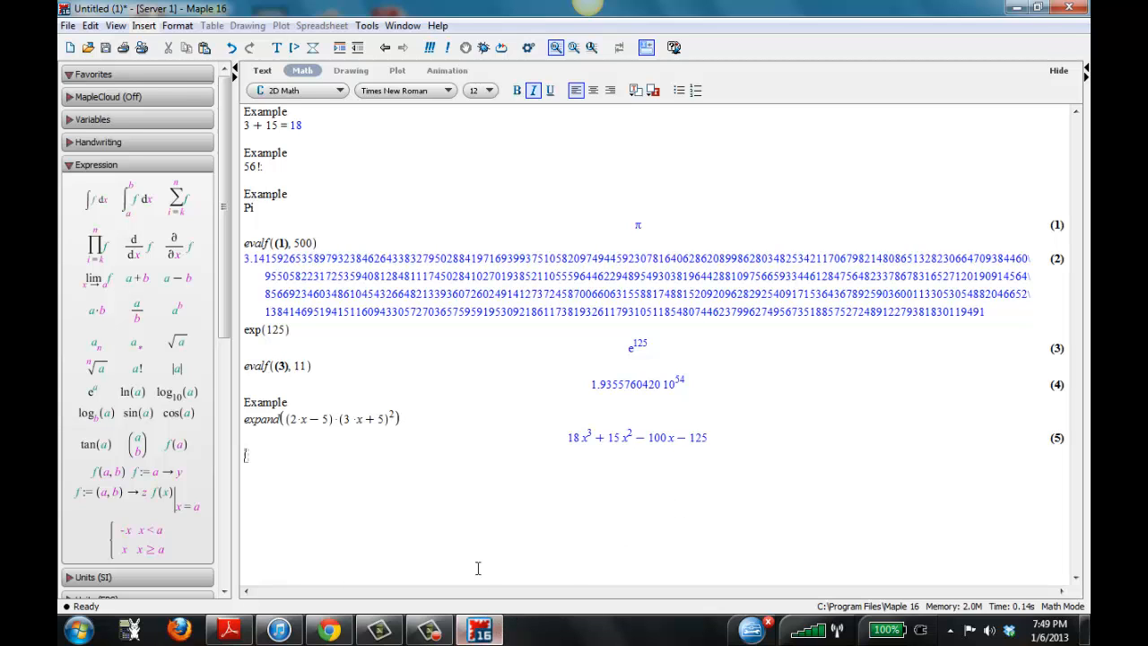
pyautogui.click(429, 633)
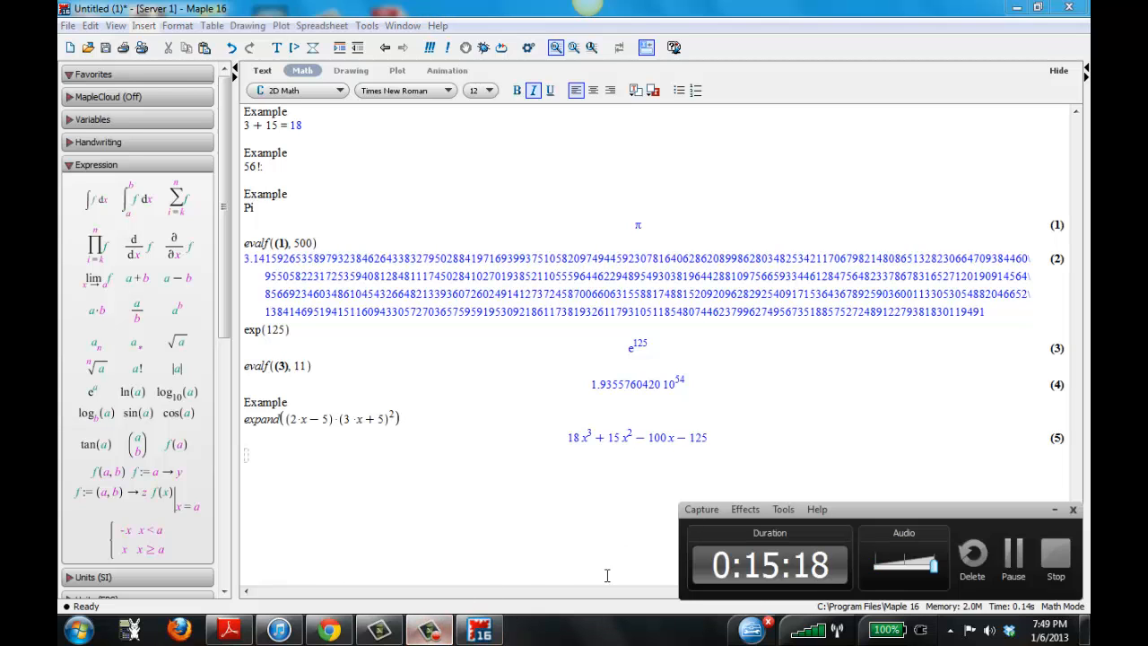